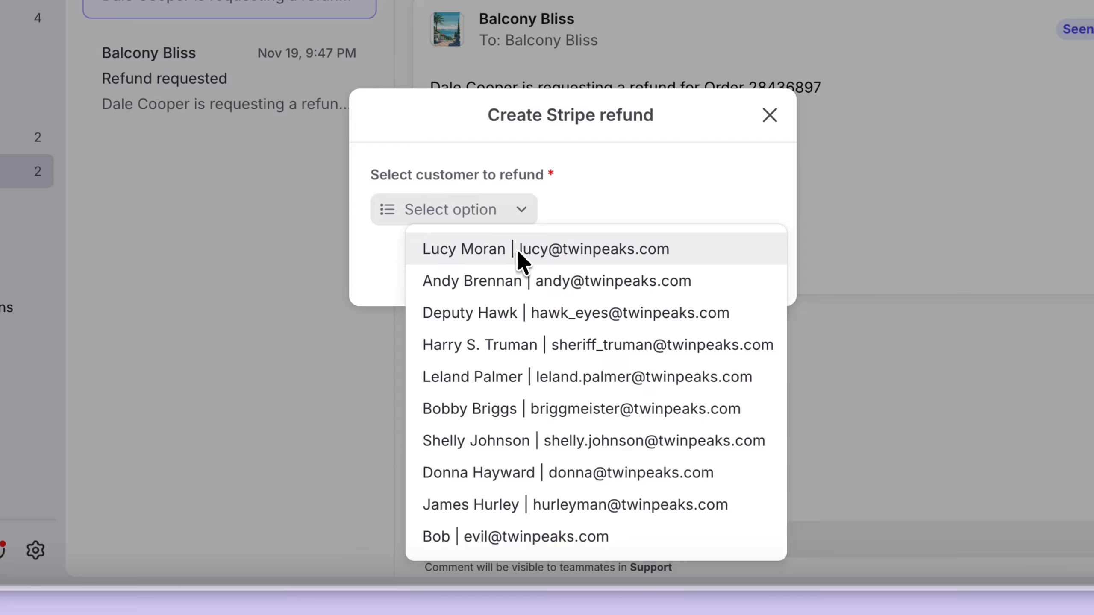
- Dismiss the refund dialog and review the email filter parameter in the List all customers API reference
click(596, 175)
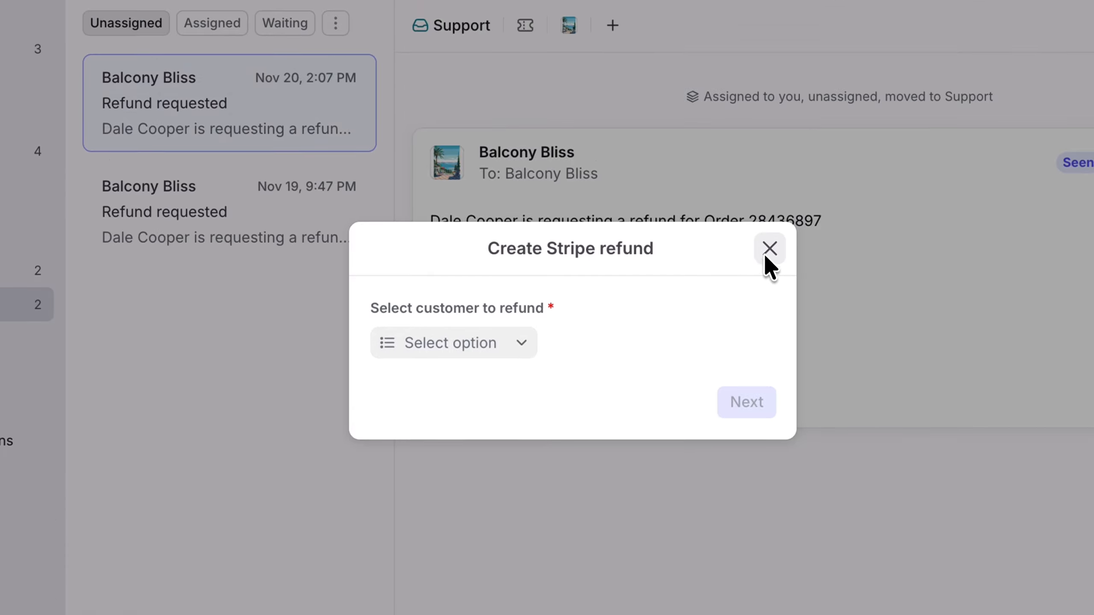
click(767, 252)
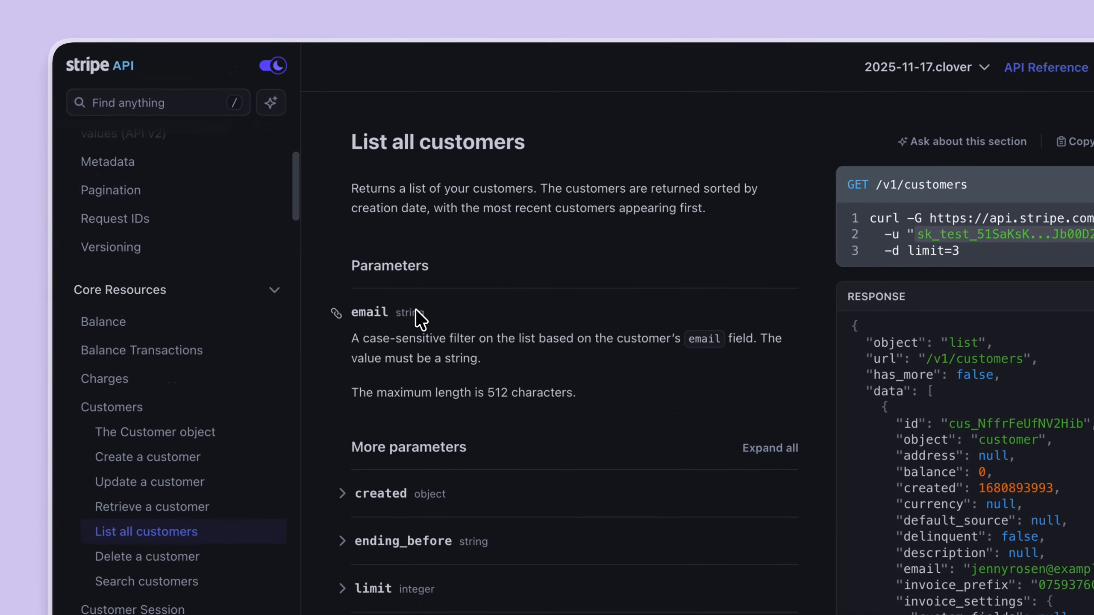
mouse_move(283, 265)
mouse_down()
mouse_move(341, 264)
mouse_move(302, 264)
mouse_up()
drag(441, 351, 436, 350)
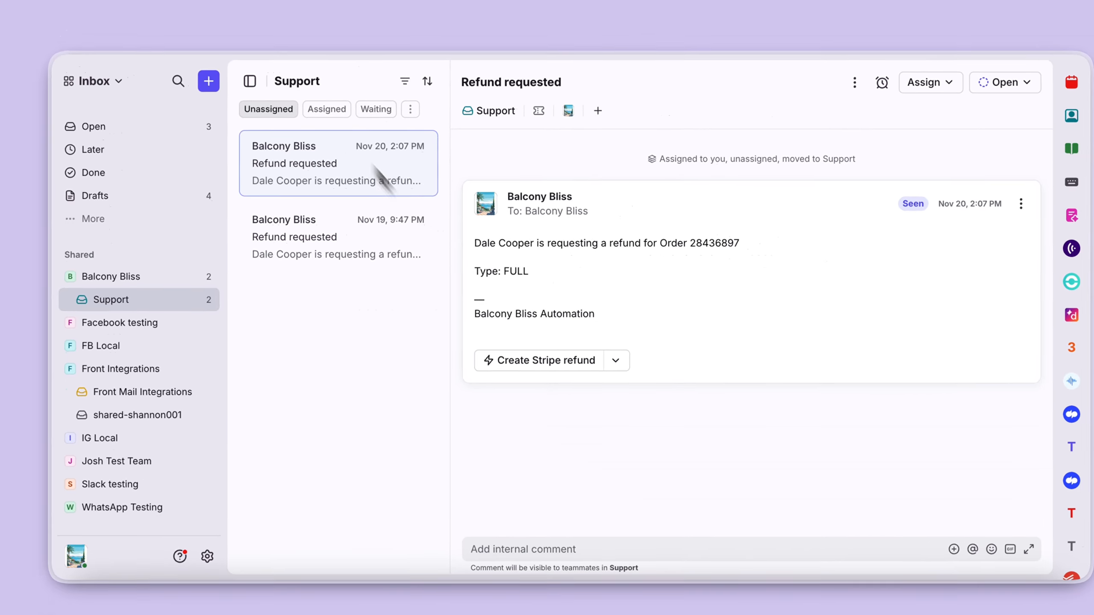
- Open the Create Stripe refund dialog and its customer selector on the refund request conversation
click(540, 352)
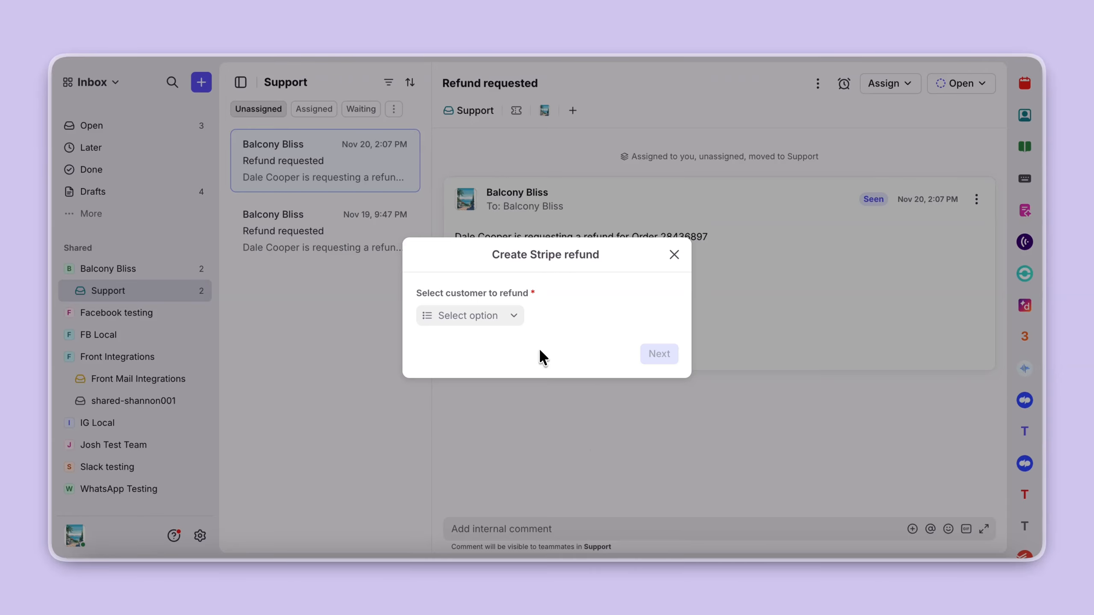
click(506, 312)
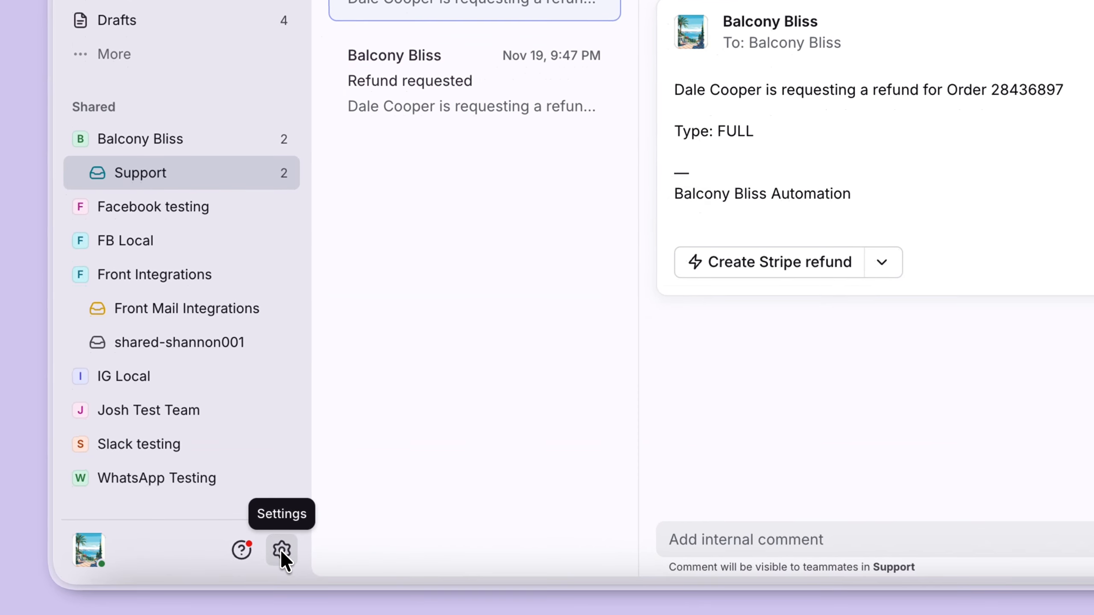
- In the Stripe Connectors app's List all customers request, add a String input named email with the customer's e-mail as test value
click(270, 548)
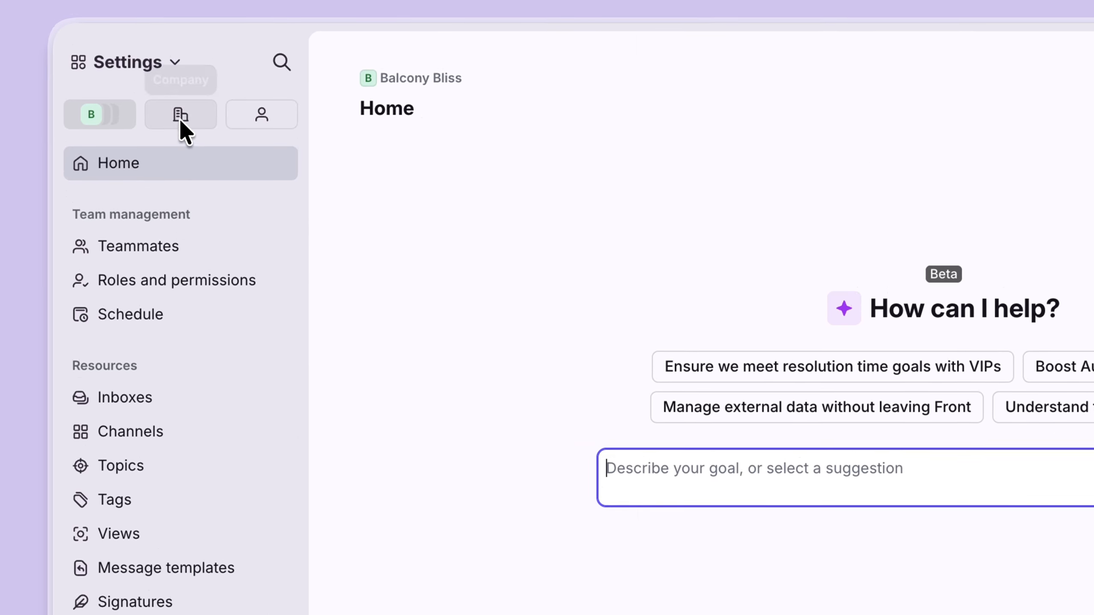
click(179, 115)
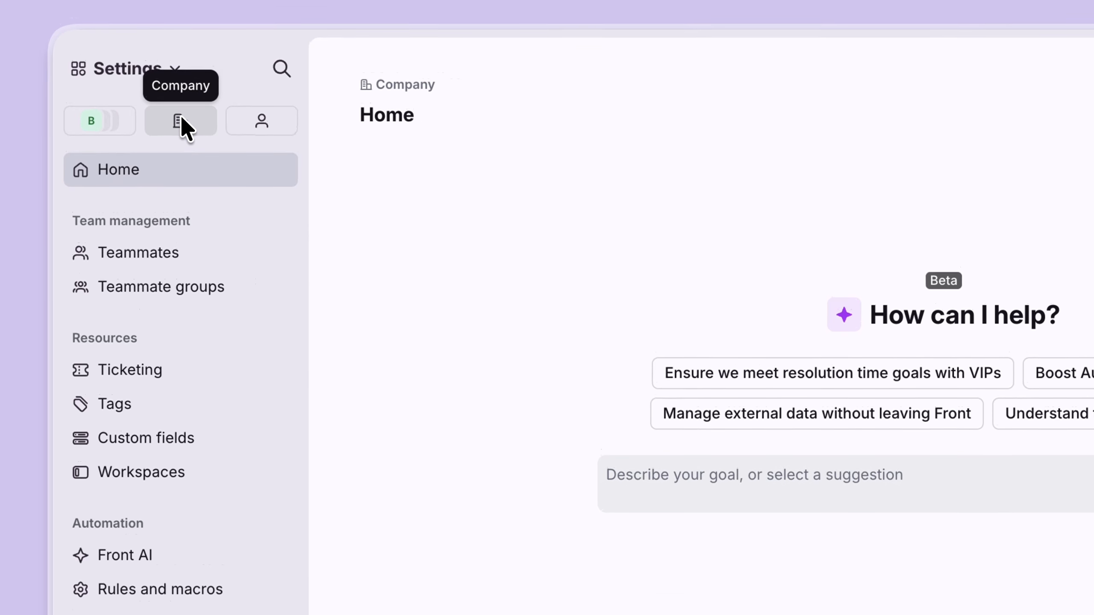
click(160, 483)
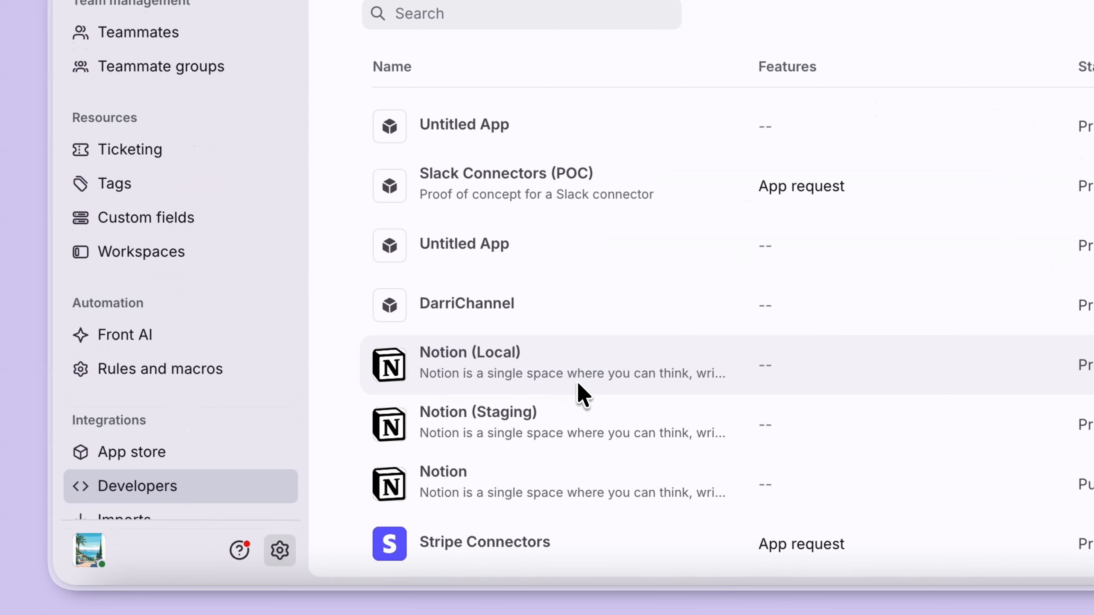
click(503, 536)
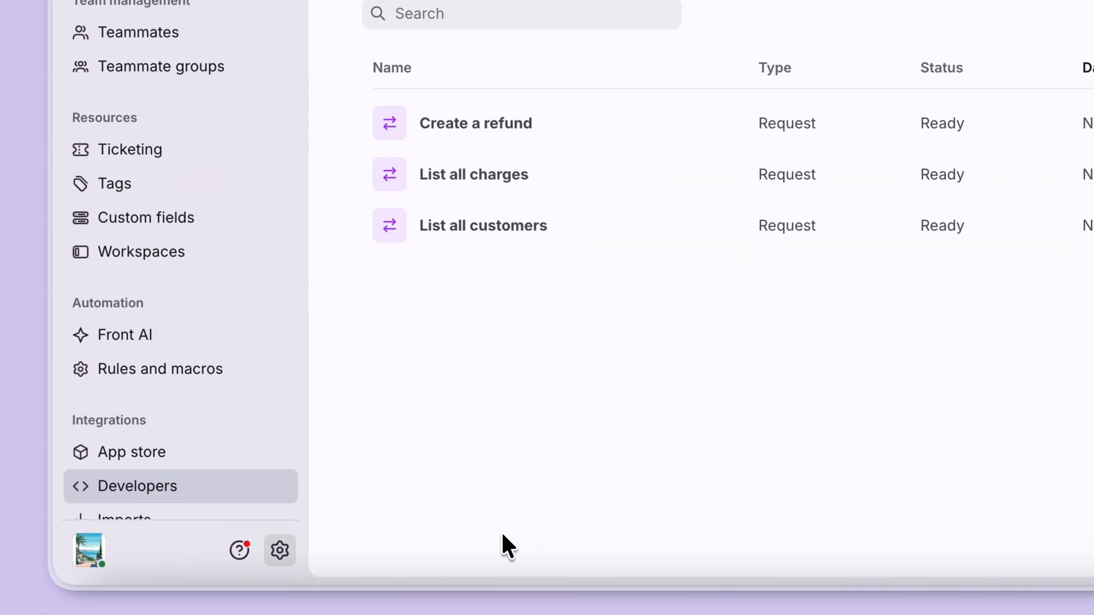
click(511, 225)
click(732, 255)
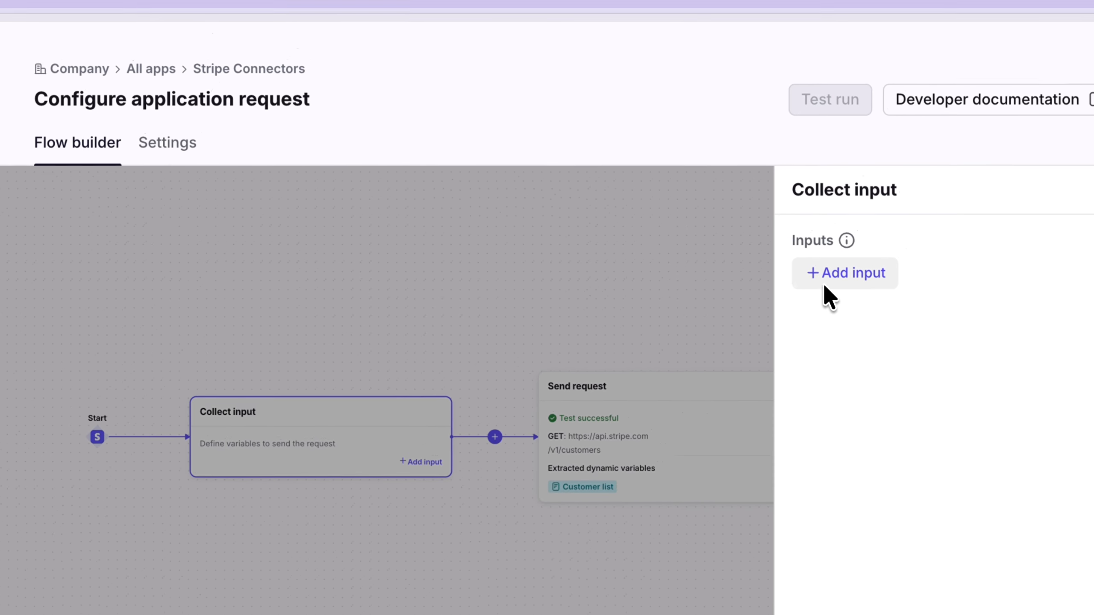
click(823, 284)
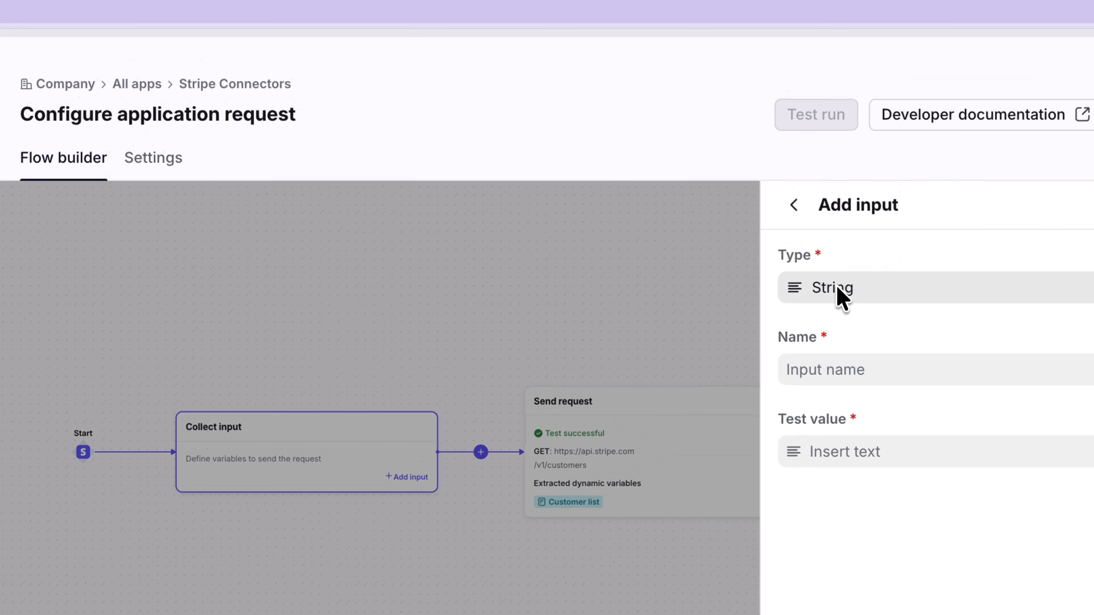
click(835, 383)
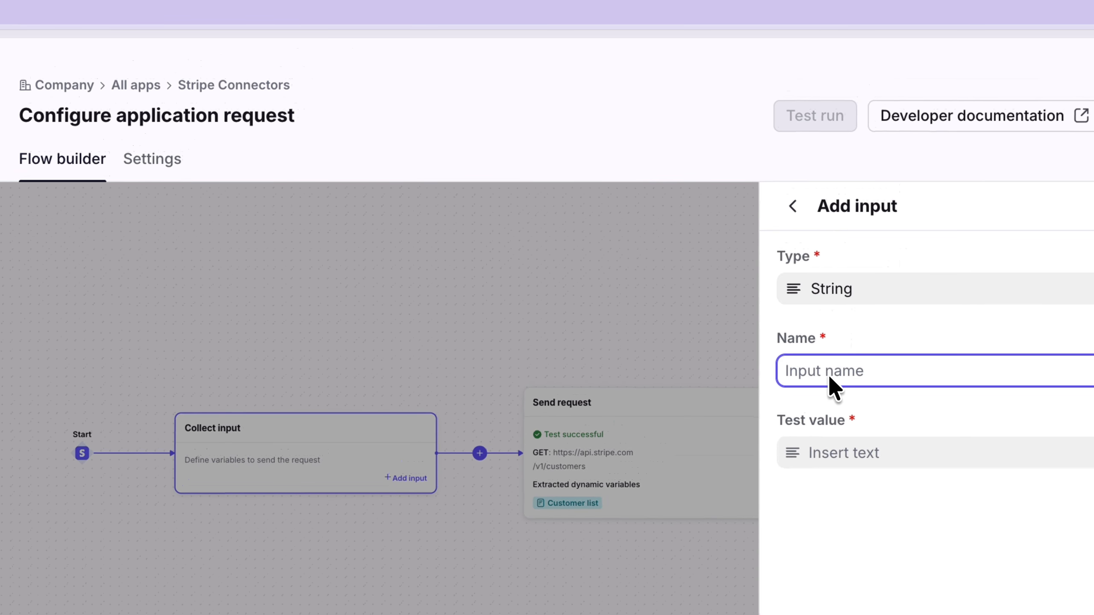
text(email)
click(834, 455)
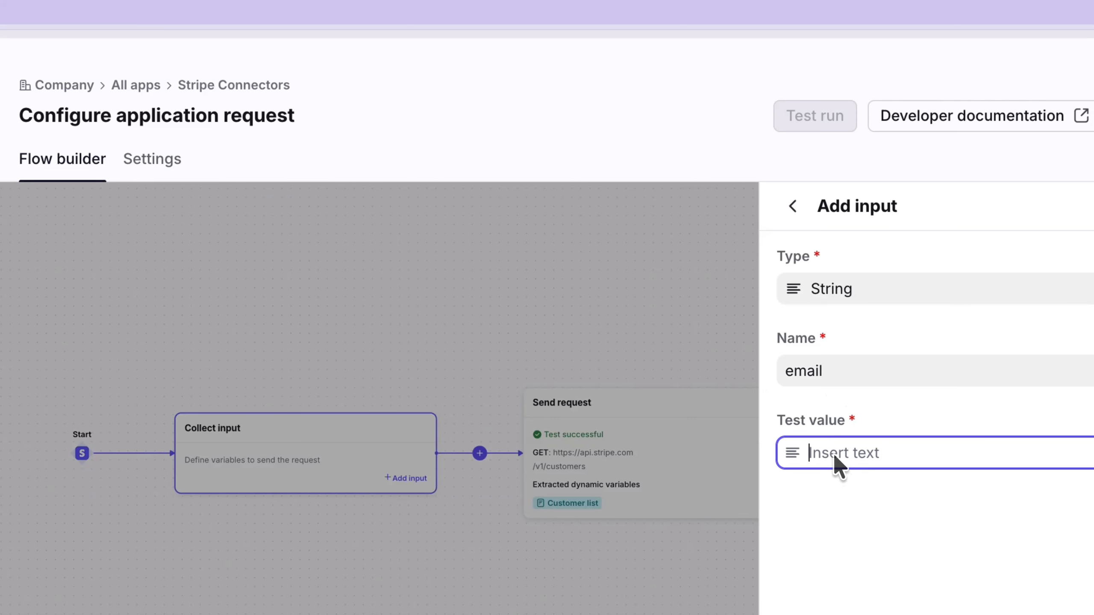
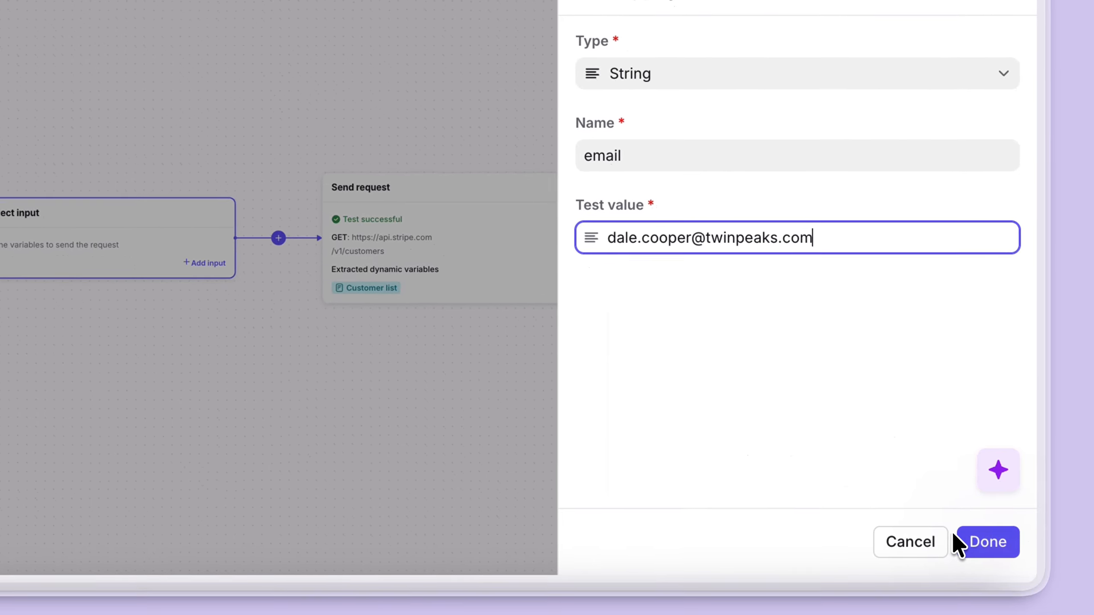
click(970, 536)
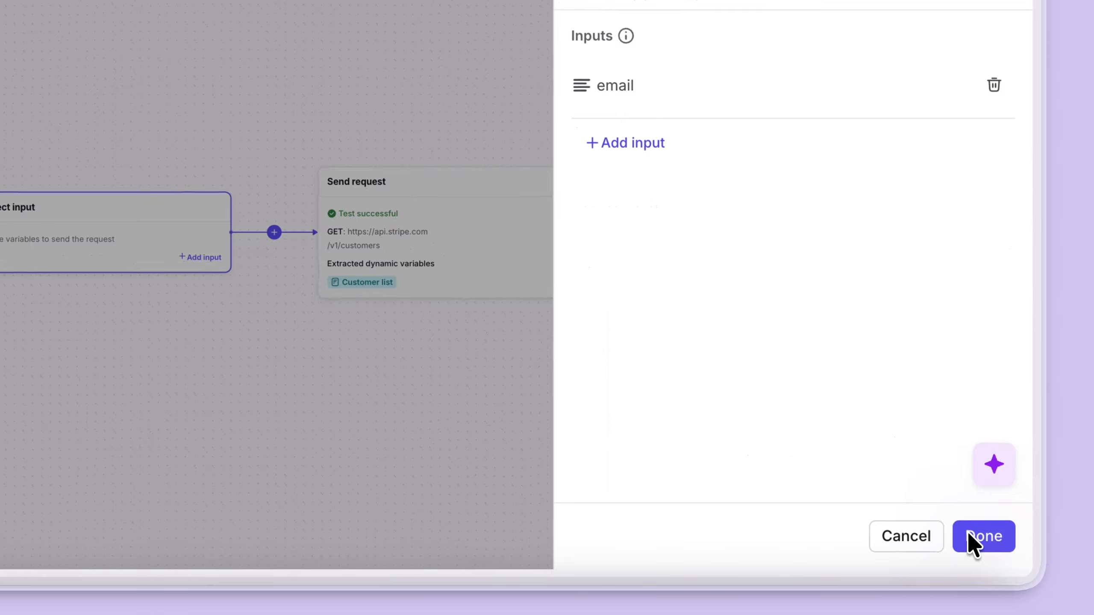
click(971, 542)
- Append ?email= followed by the email variable to the Send request step's /v1/customers URL path
click(481, 235)
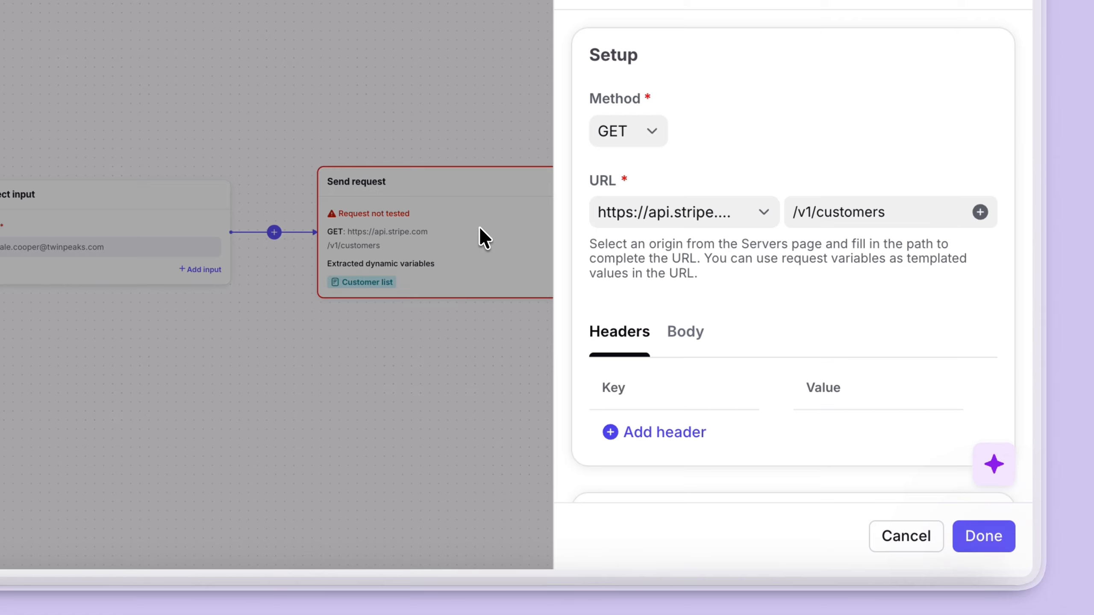
scroll(723, 296, down, 1)
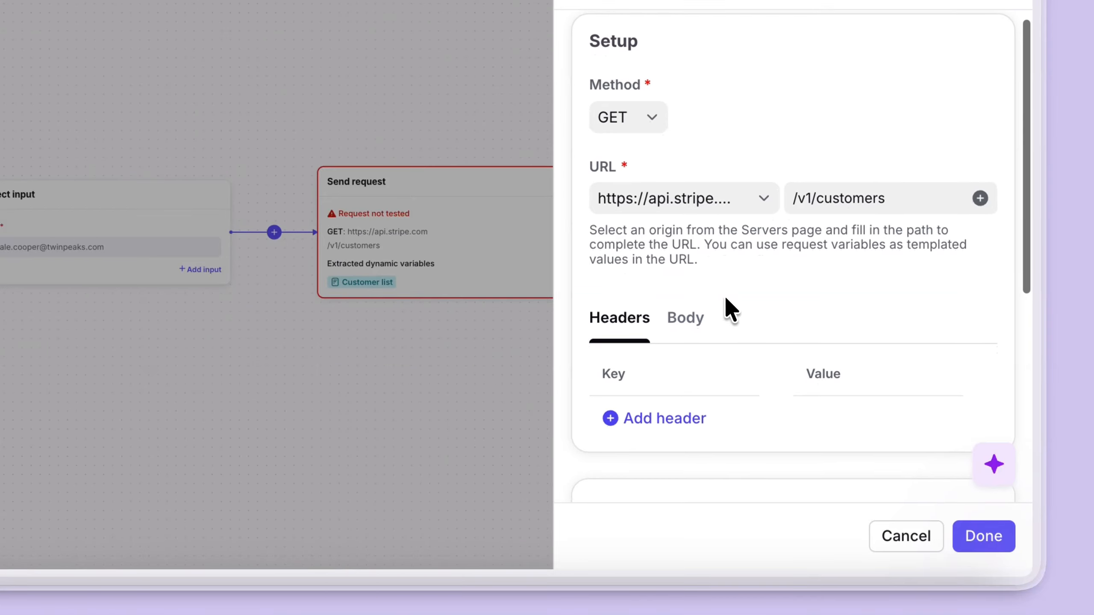
click(903, 203)
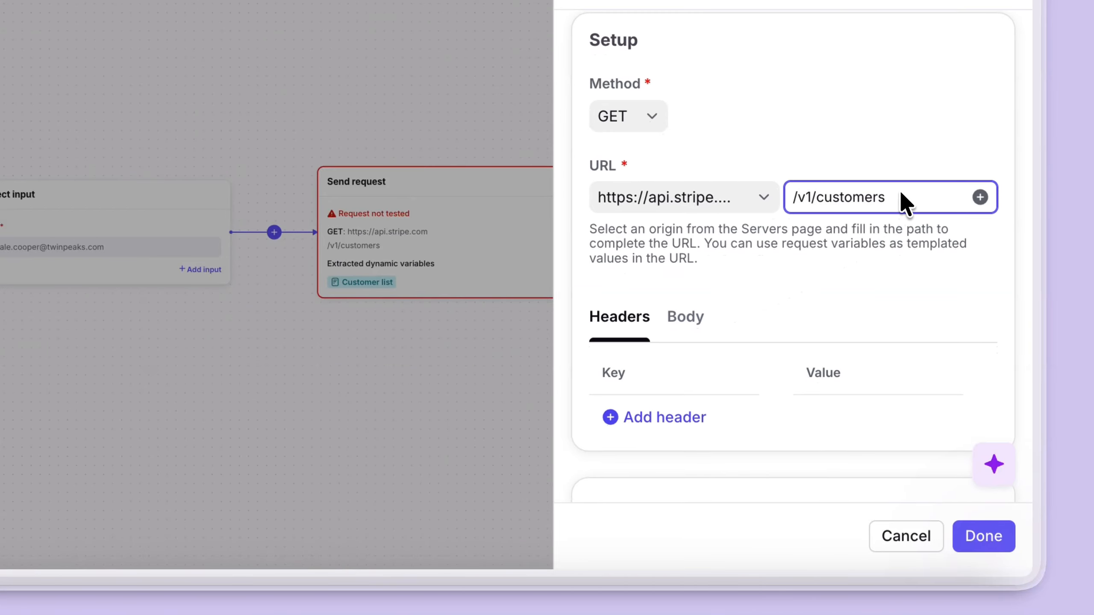
text(?email=)
click(978, 196)
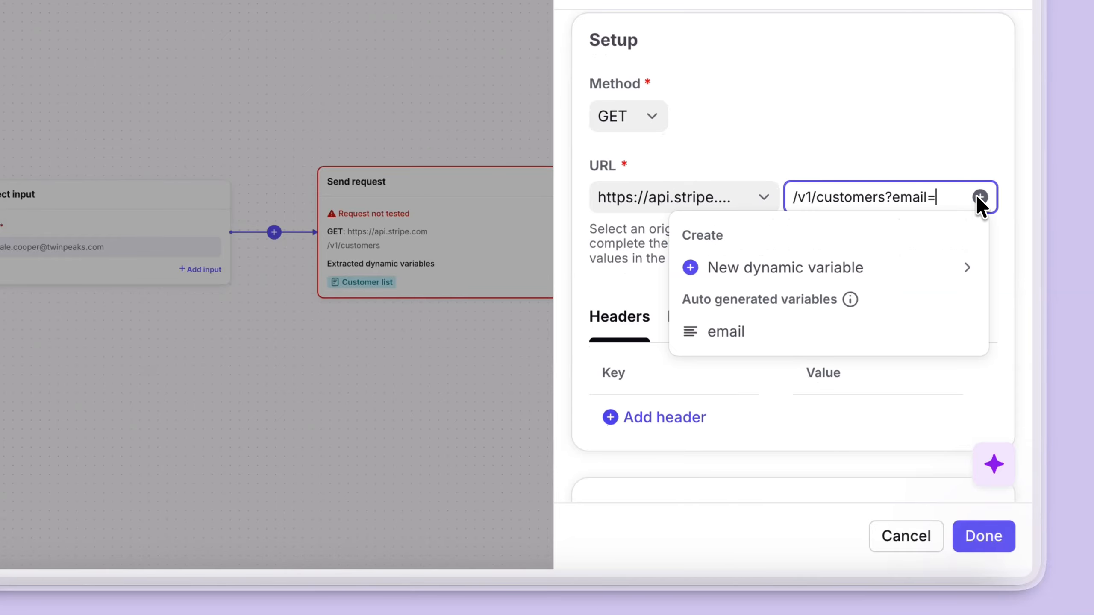
click(813, 328)
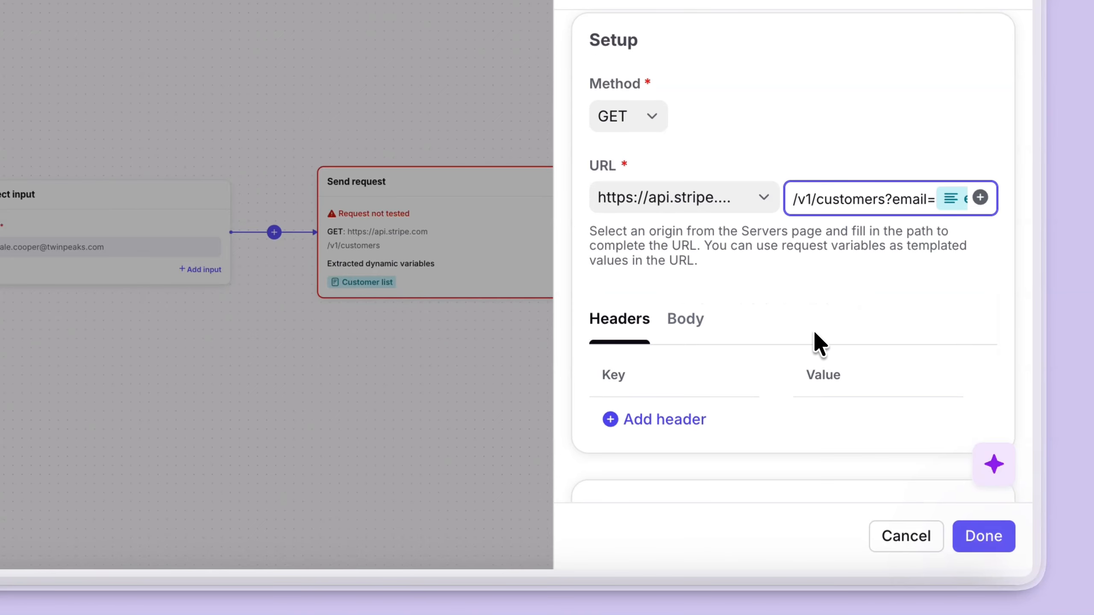
- Run the Send request test, expand the returned customer data, and confirm the step
scroll(800, 289, down, 5)
scroll(801, 292, down, 4)
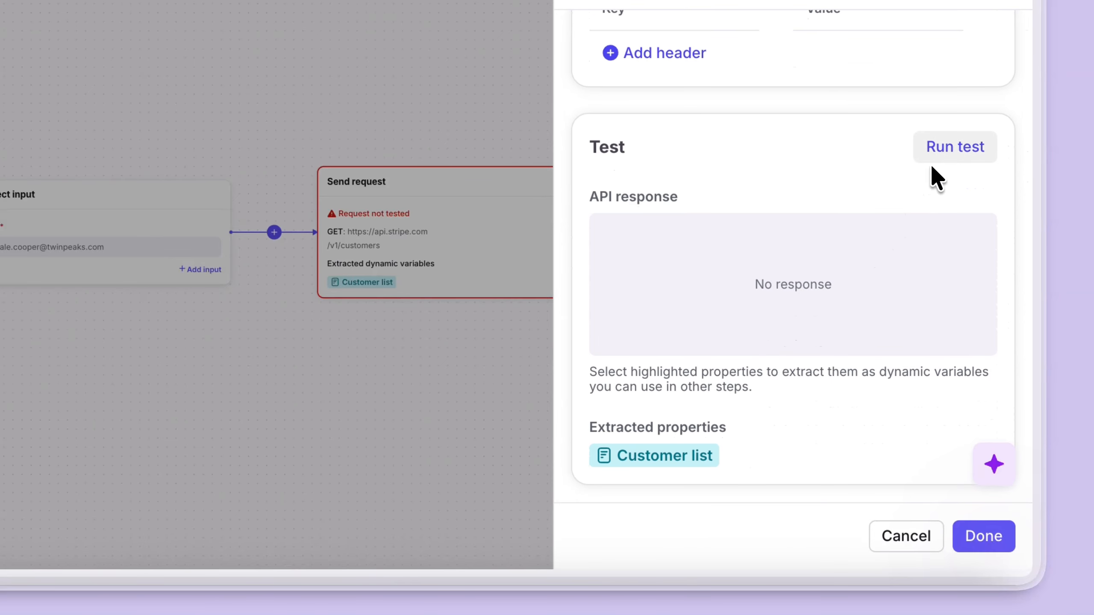
click(945, 147)
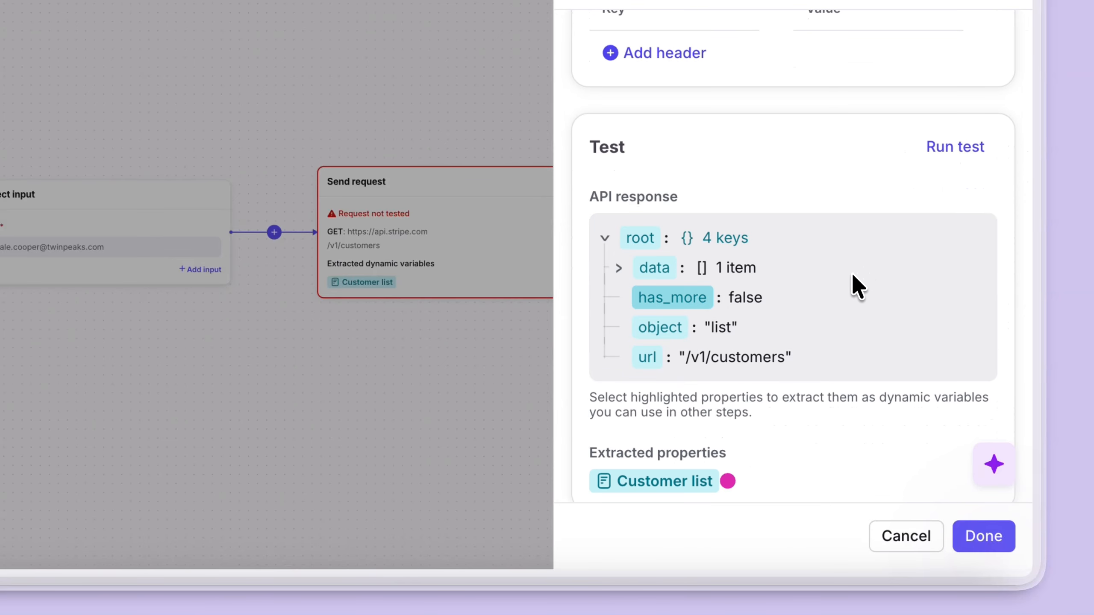
click(620, 269)
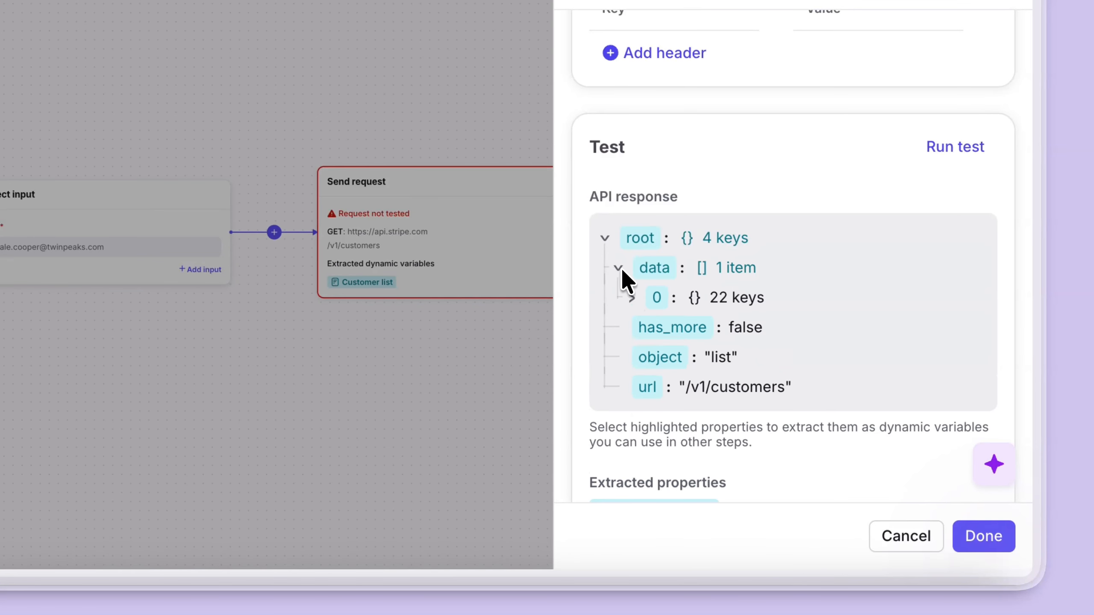
click(632, 298)
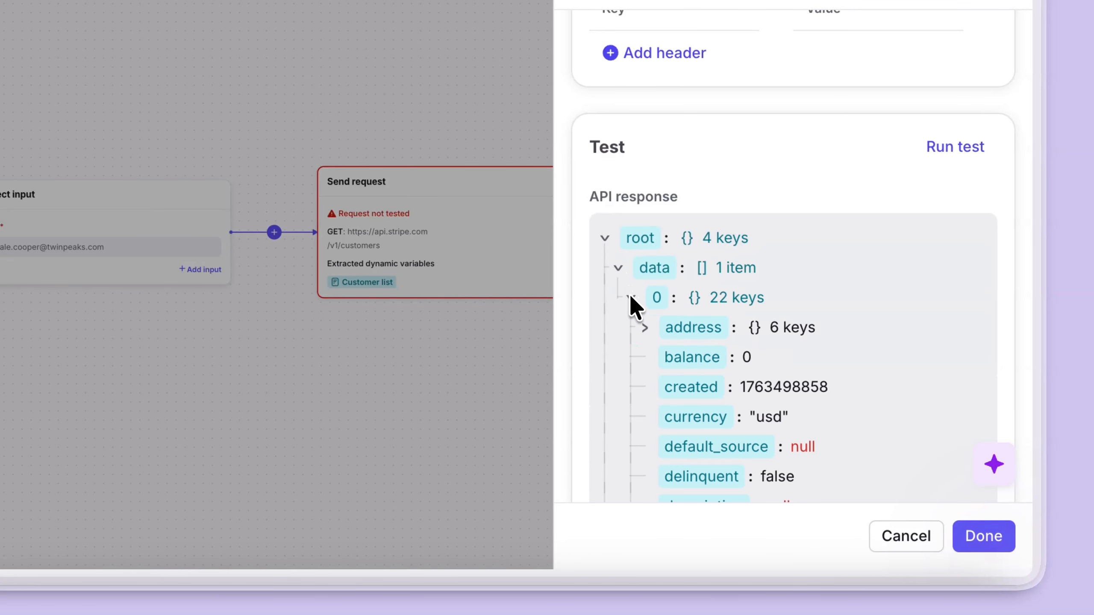
click(645, 327)
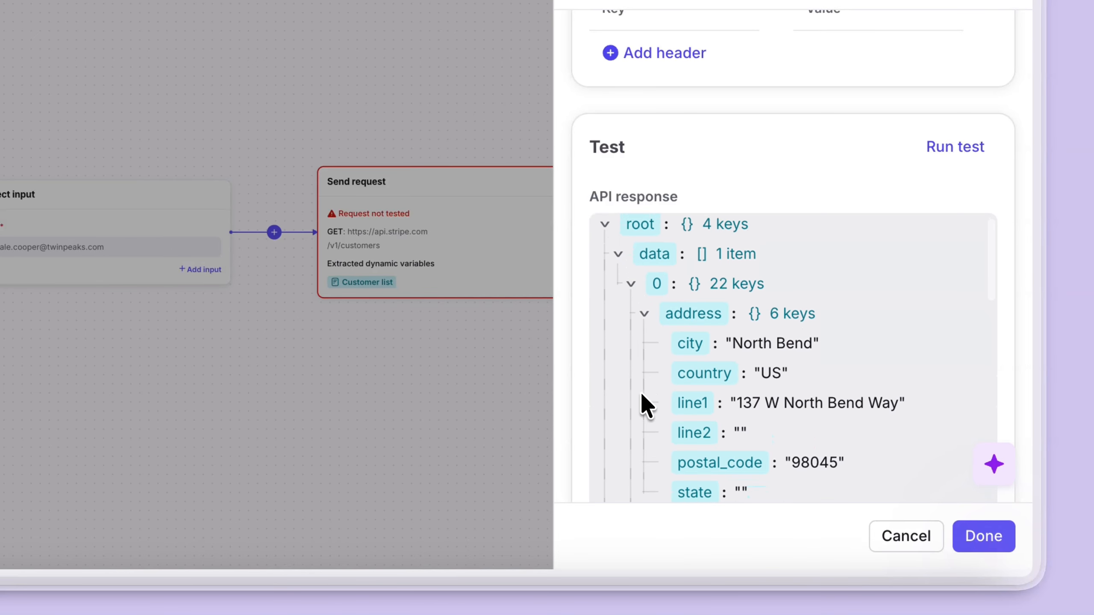
scroll(640, 392, down, 6)
scroll(644, 405, down, 5)
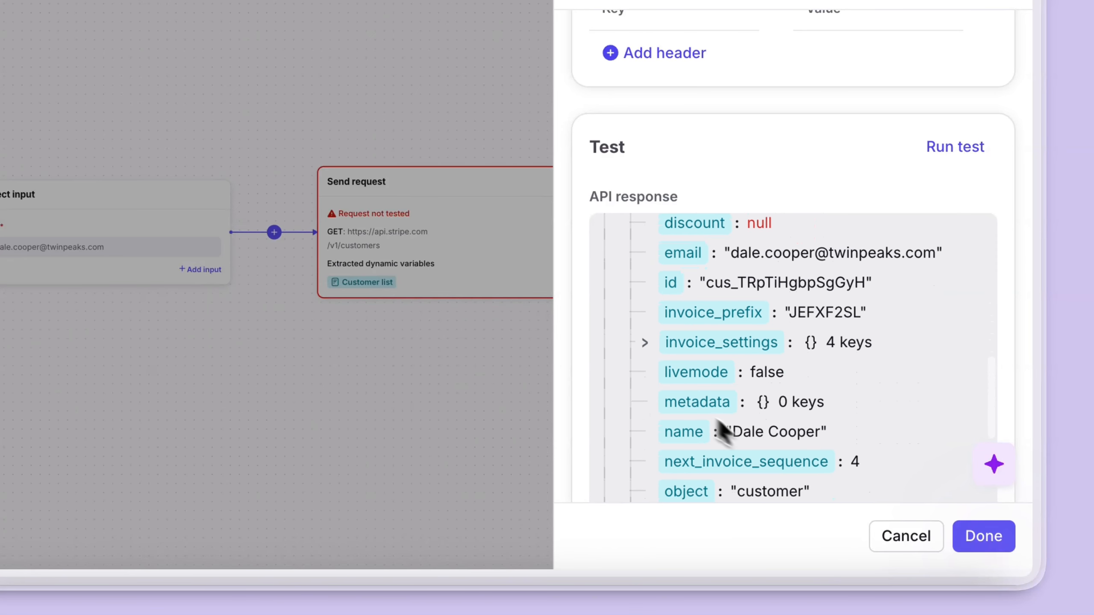
click(969, 544)
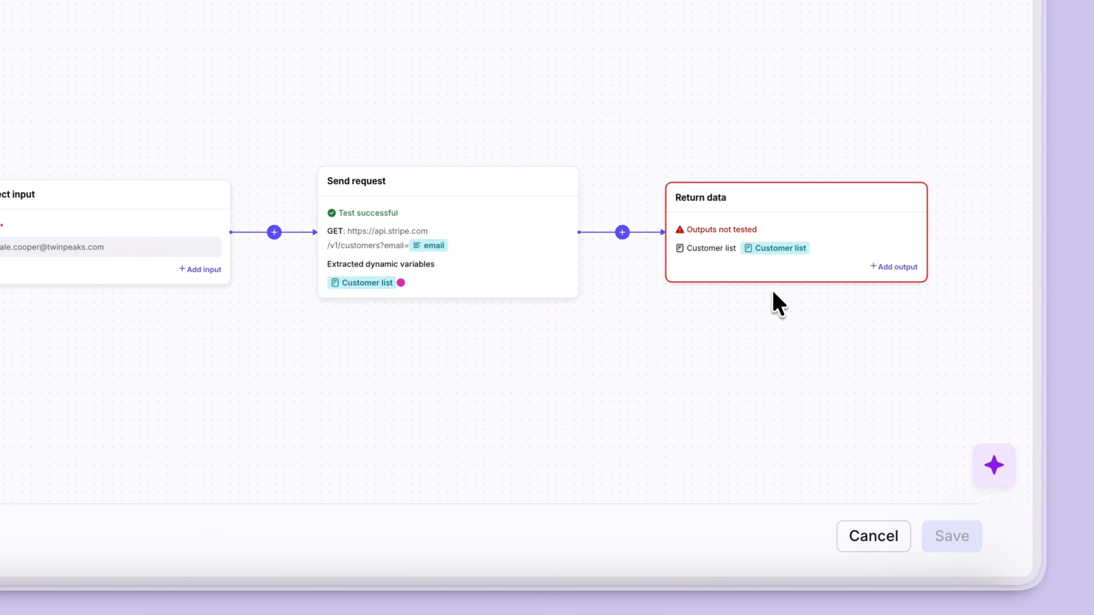
- Preview the Return data step's Customer list values and confirm the step
click(782, 223)
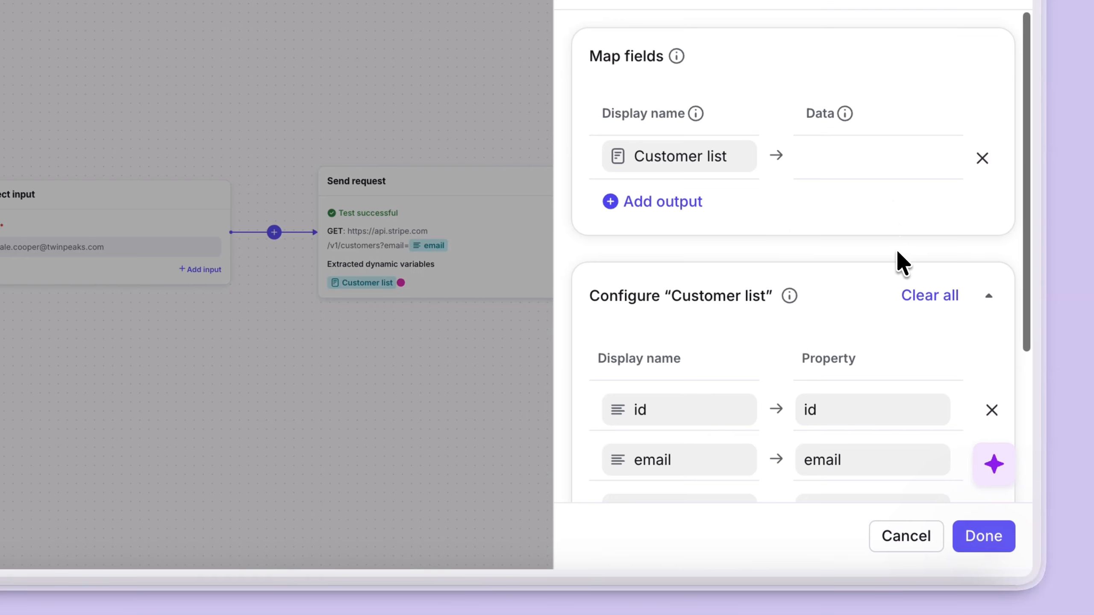
scroll(895, 259, down, 5)
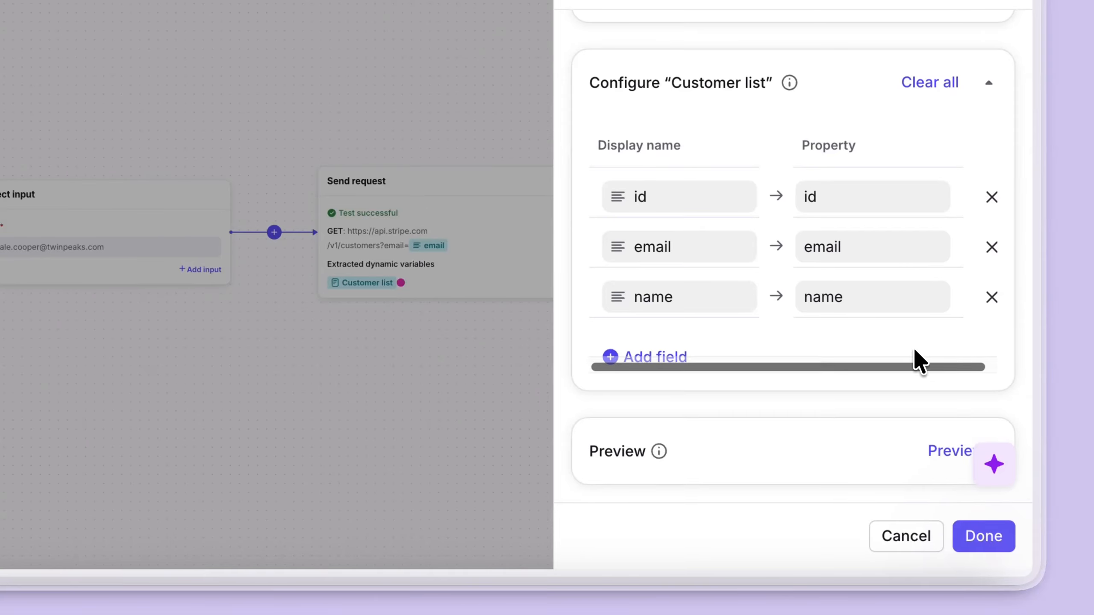
click(950, 449)
scroll(817, 361, down, 3)
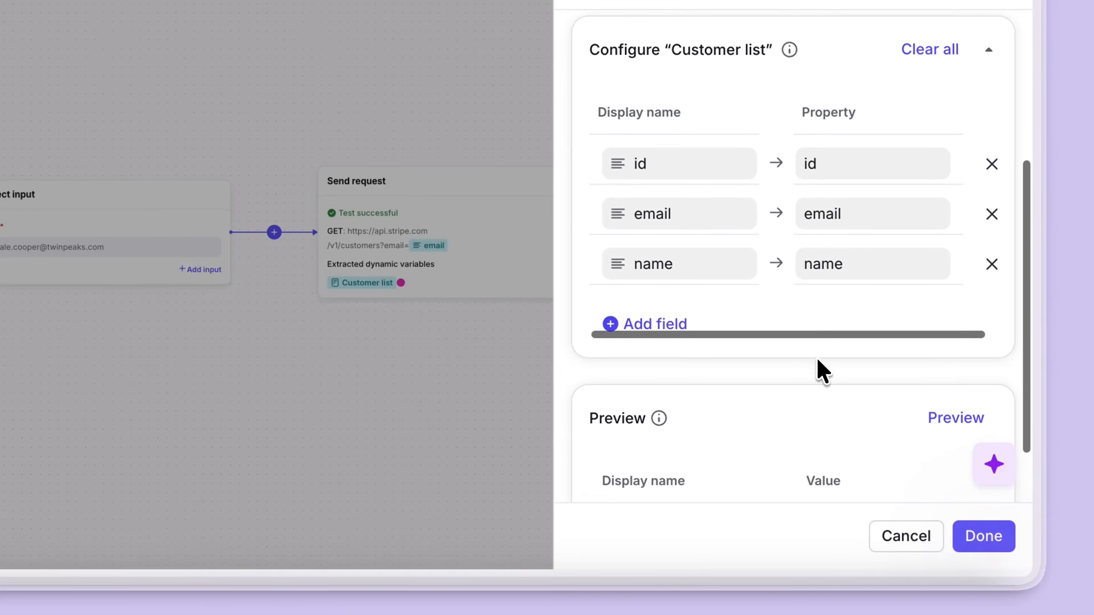
click(823, 438)
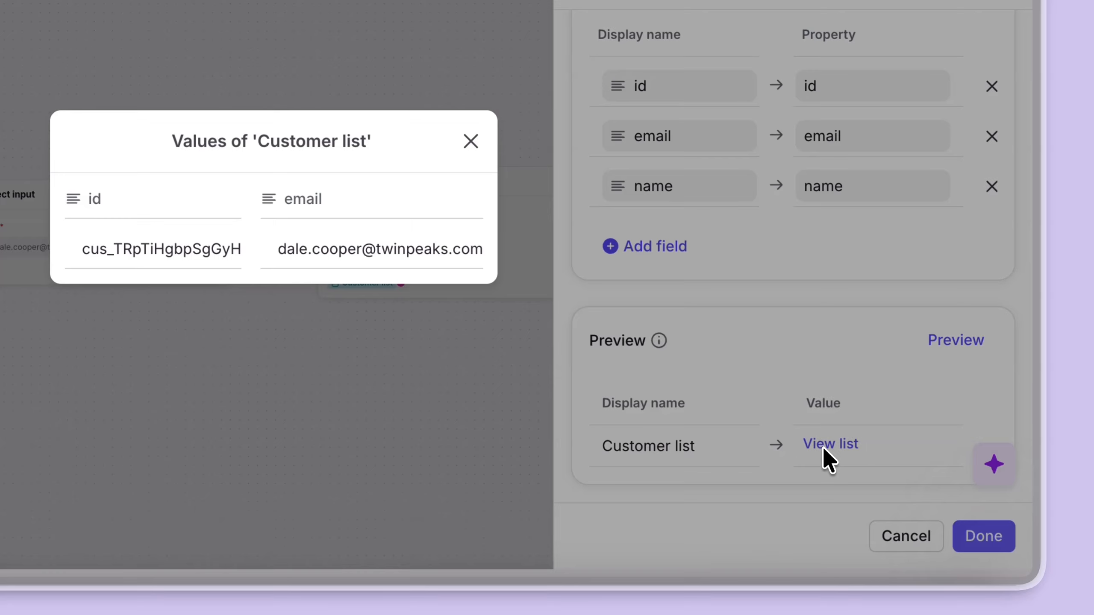
scroll(430, 259, right, 2)
scroll(427, 256, right, 1)
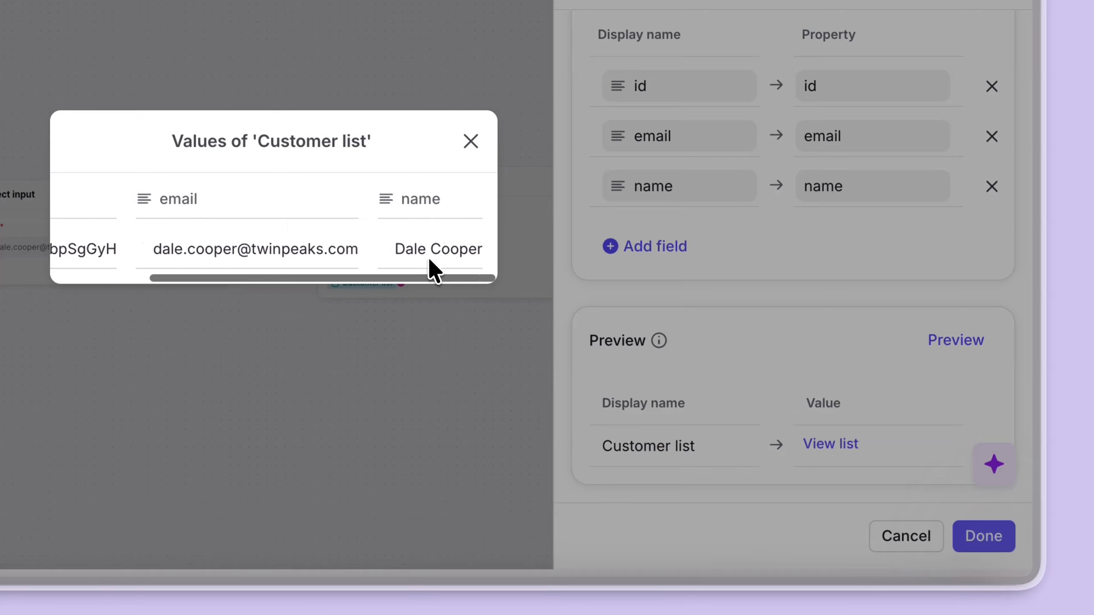
click(470, 143)
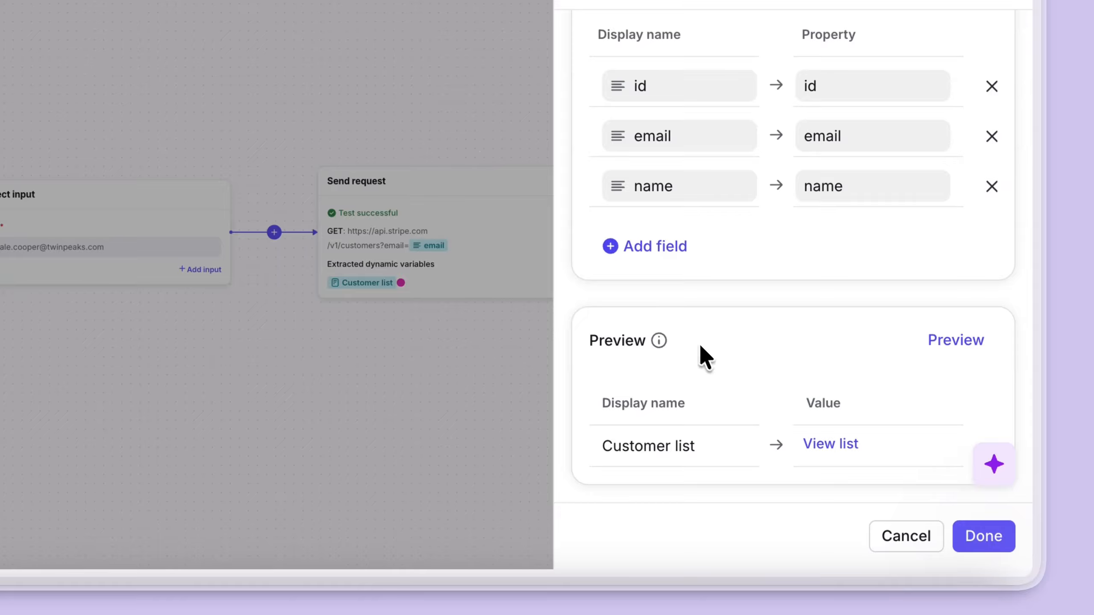
click(979, 534)
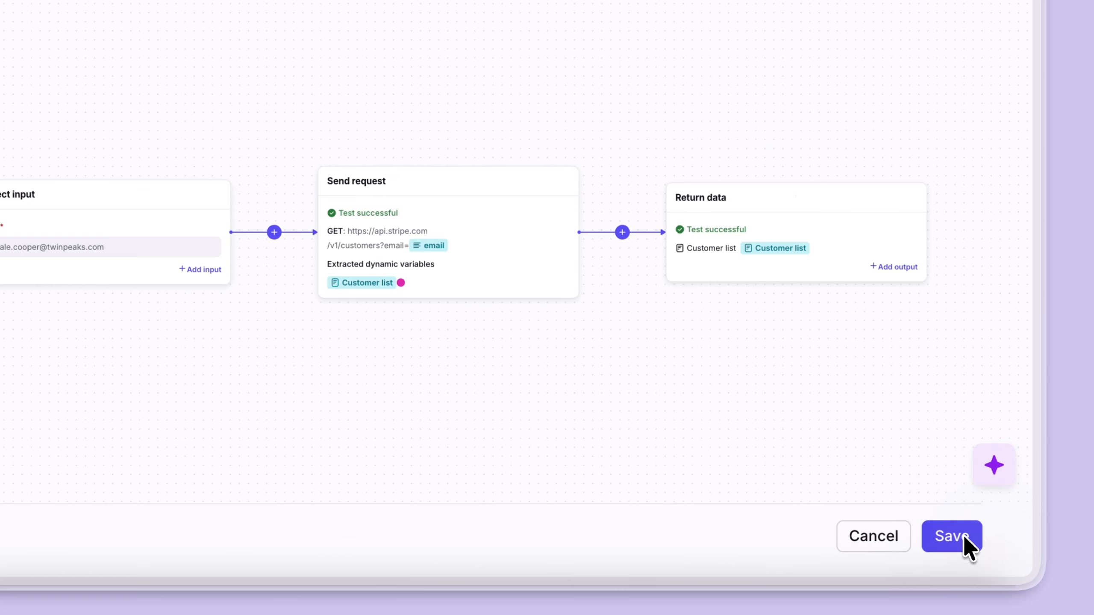
- Save the request and open the Create Stripe refund macro in the Balcony Bliss workspace's macros
click(948, 539)
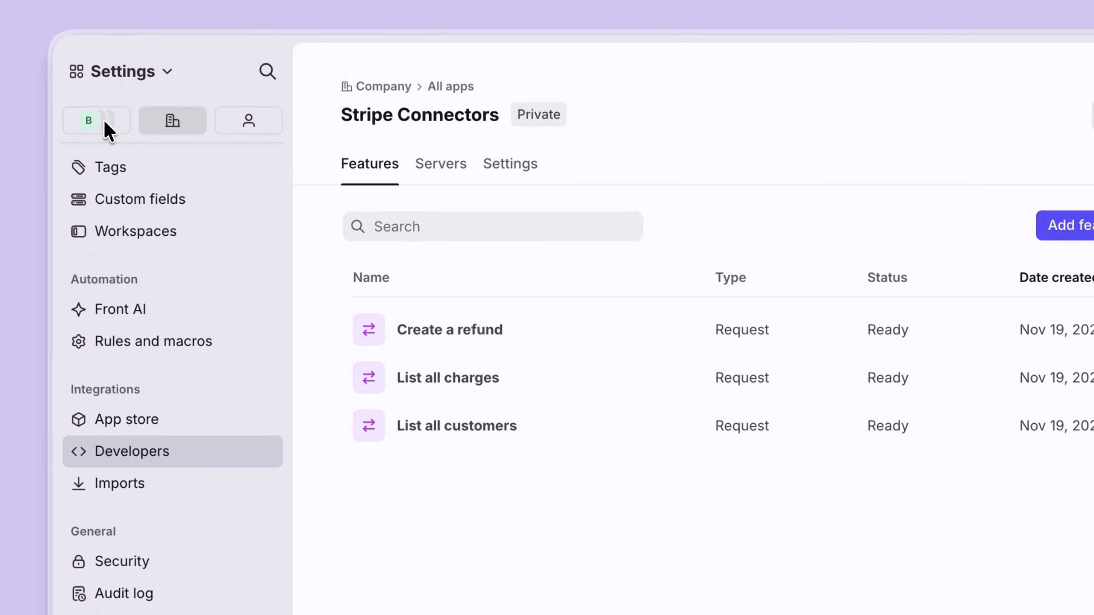
click(106, 121)
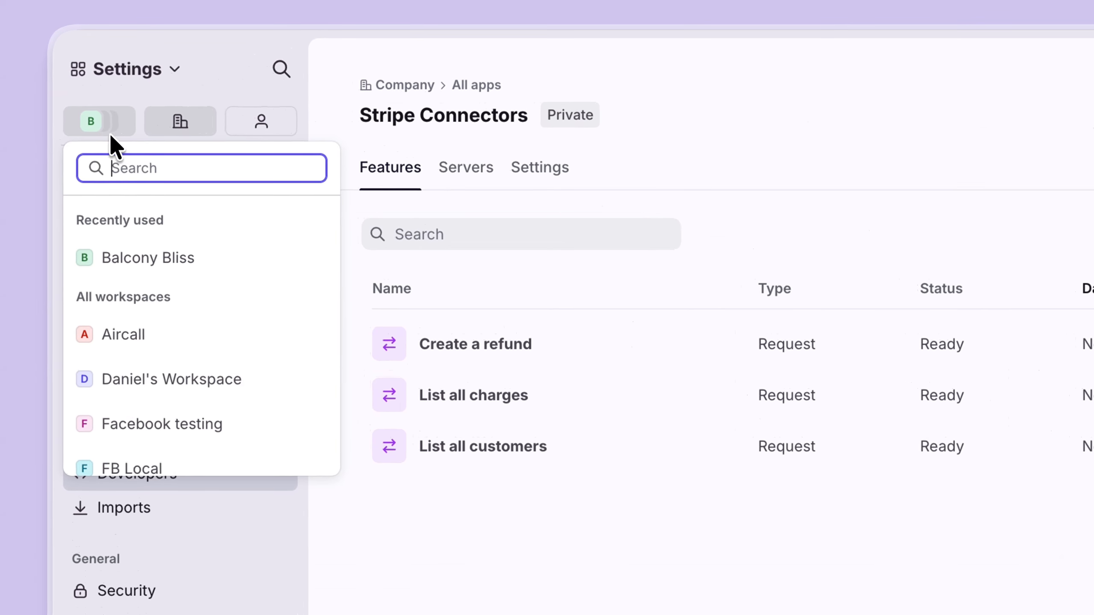
click(118, 235)
click(159, 405)
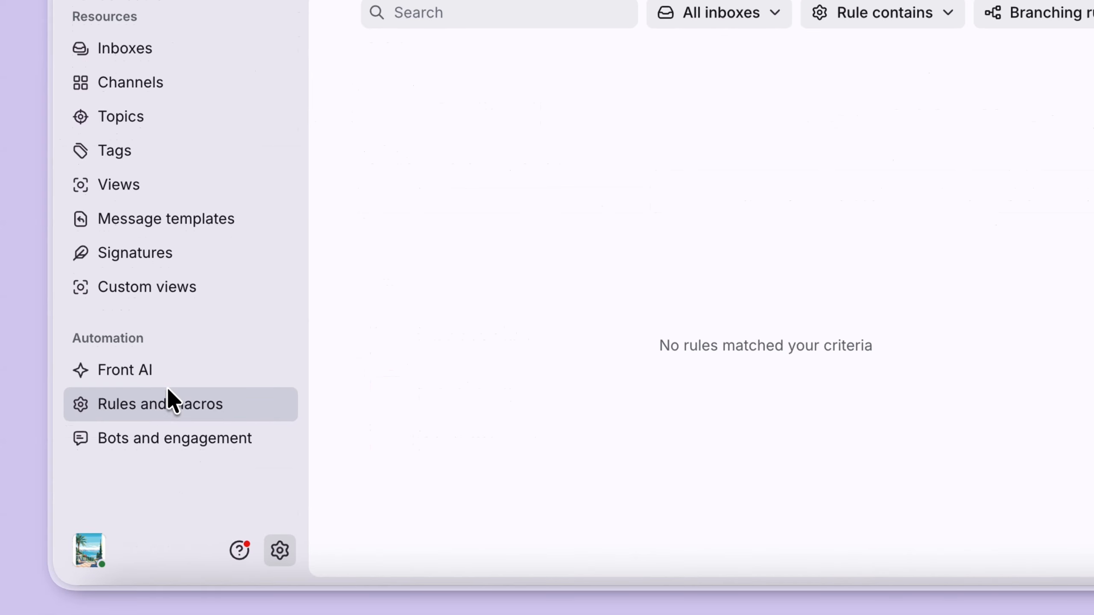
click(448, 173)
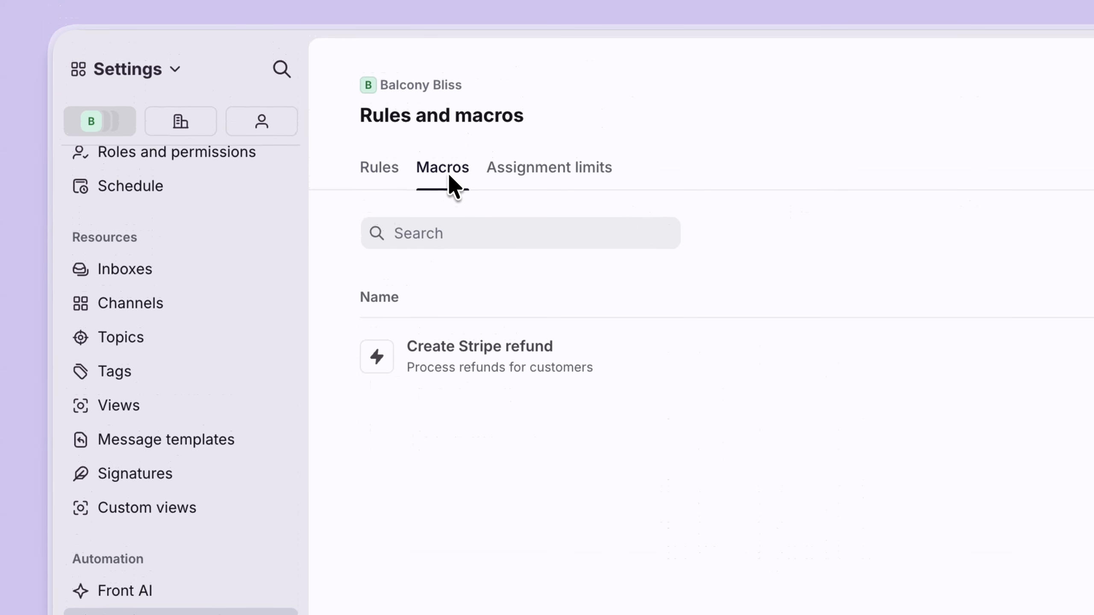
click(559, 360)
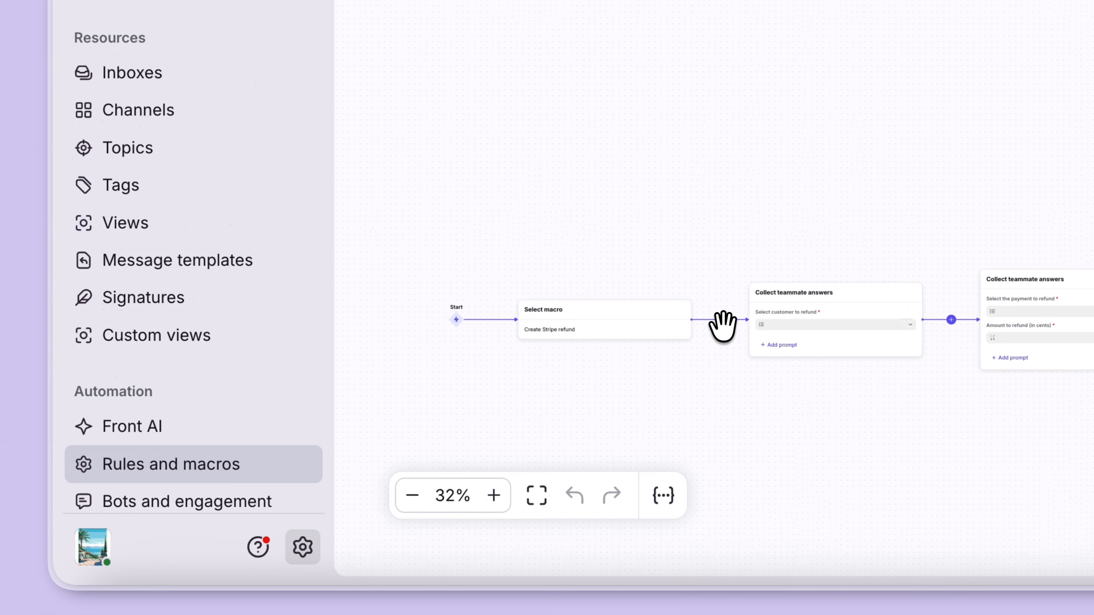
- Insert a Collect teammate answers step before the customer selection with a Text prompt named Customer email address
click(719, 320)
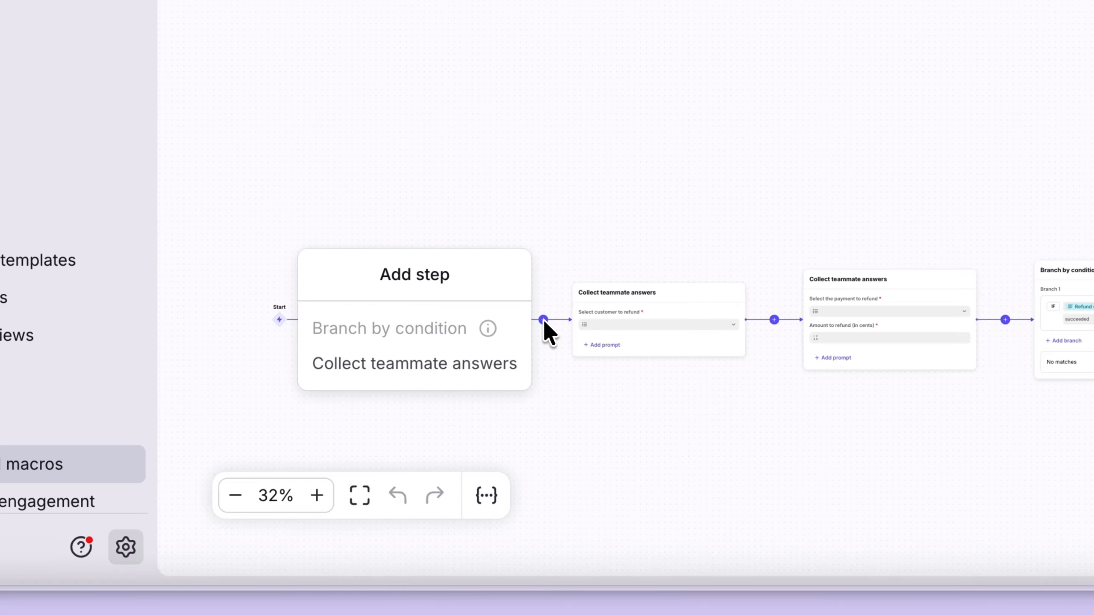
click(479, 363)
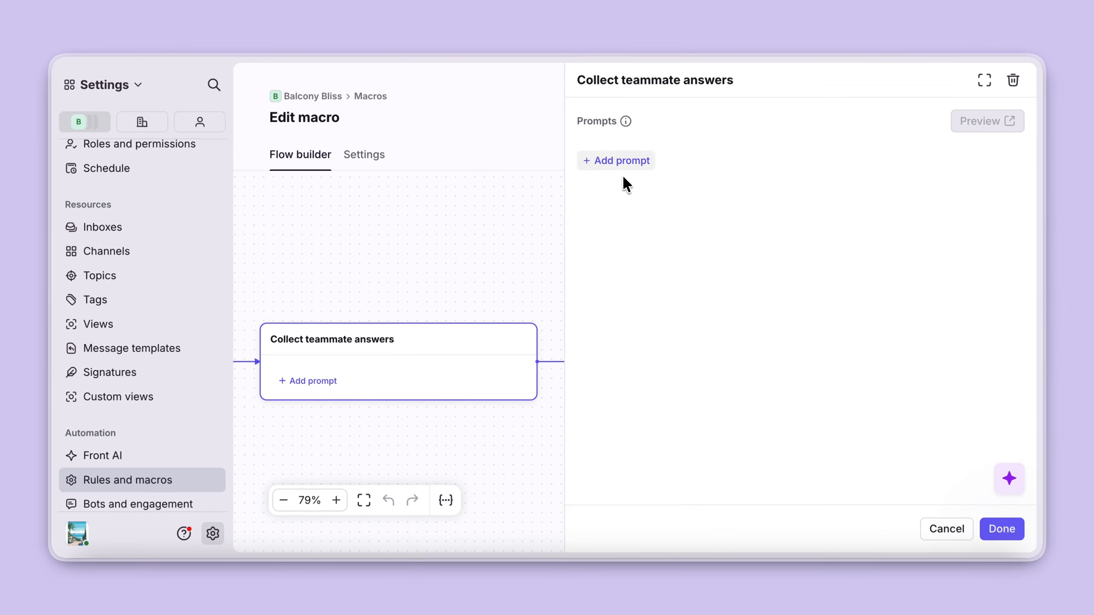
click(623, 161)
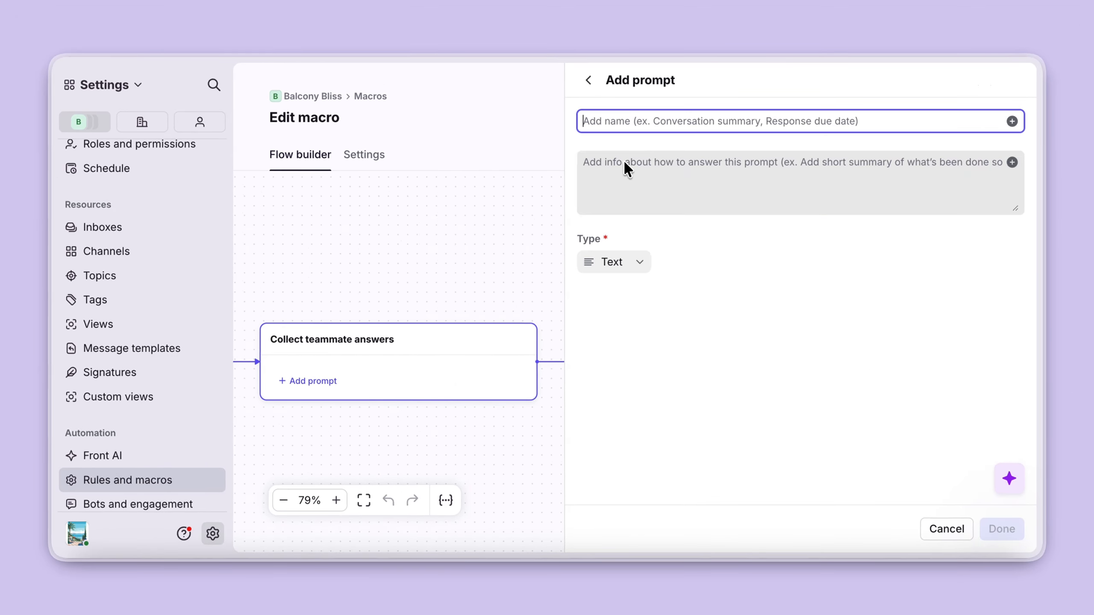
text(Customer email address)
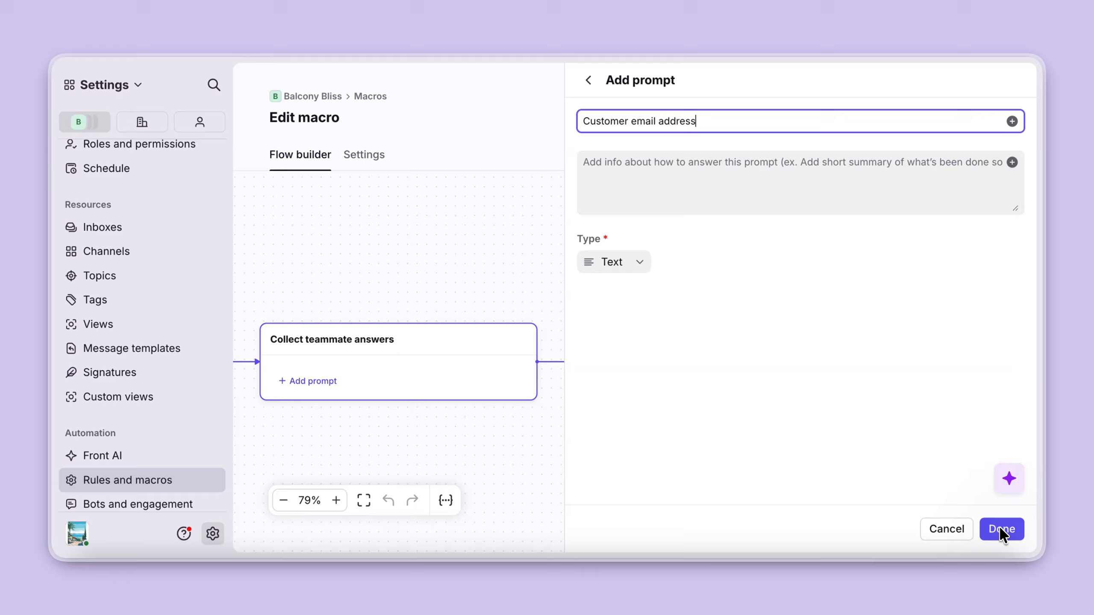
click(1001, 529)
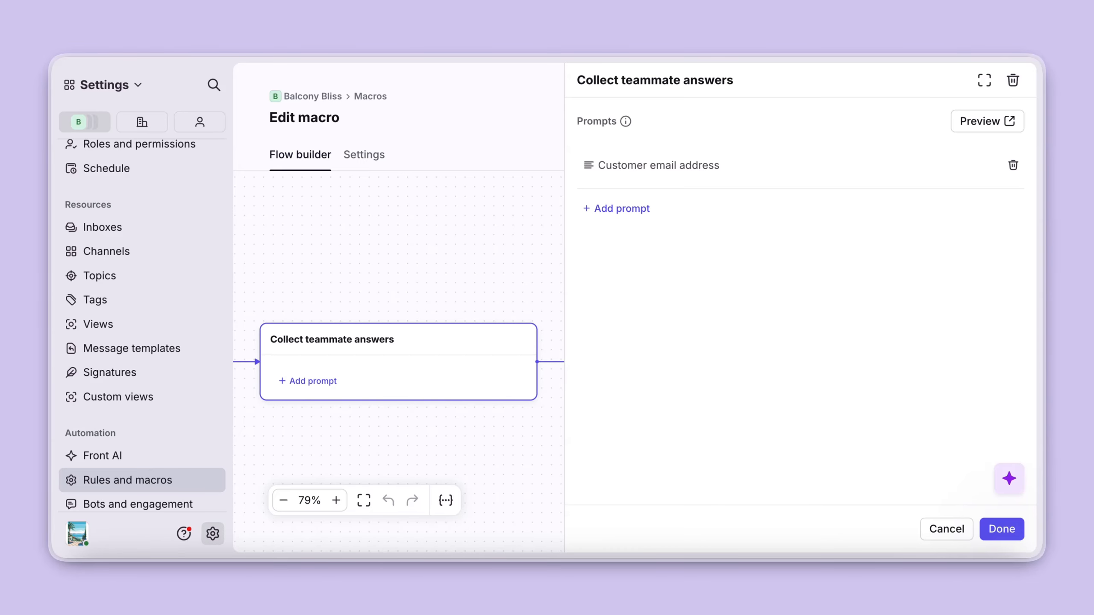
click(1001, 529)
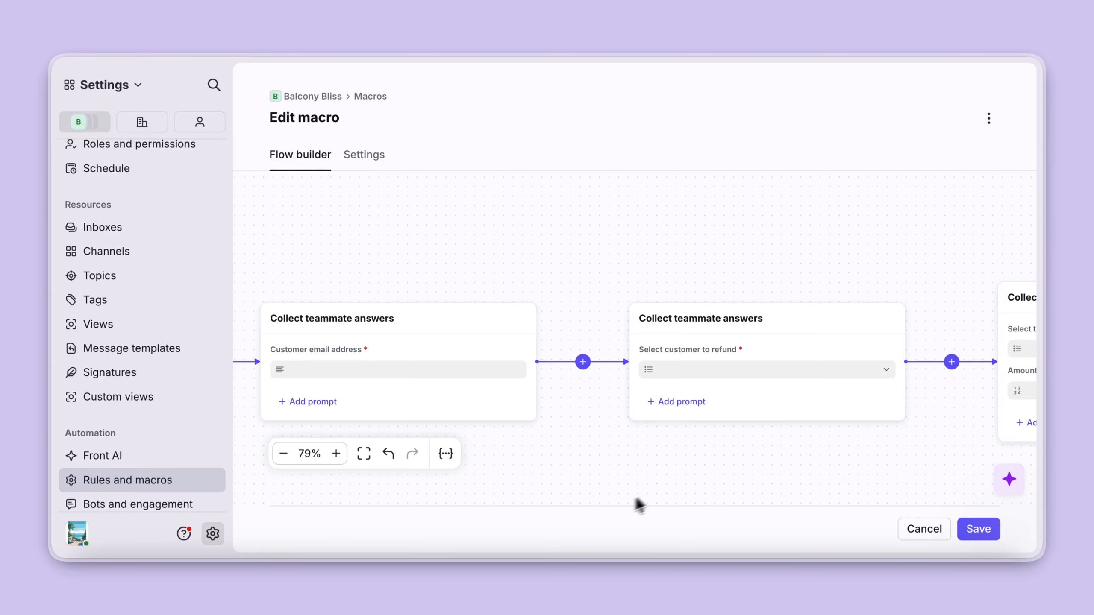
- Set the Select customer to refund prompt's email request input to the Customer email address answer variable and save the macro
click(697, 334)
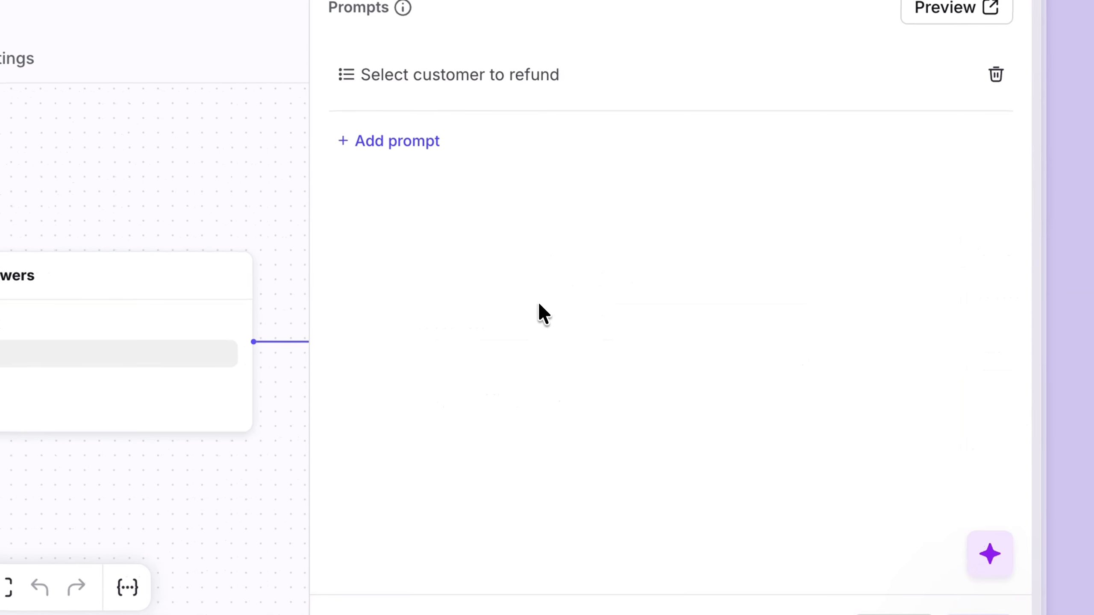
click(493, 73)
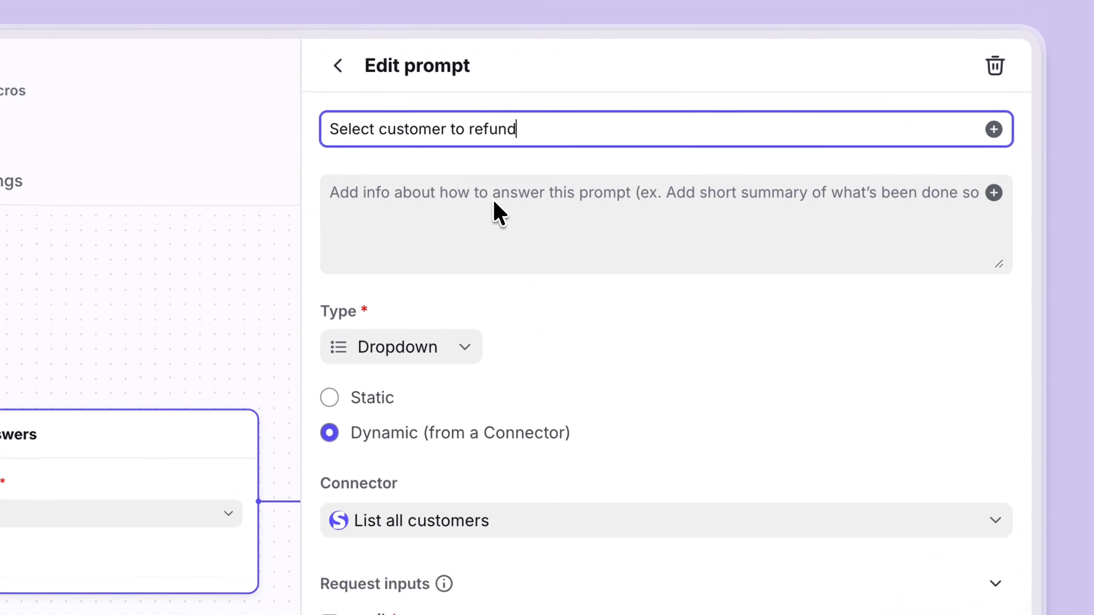
scroll(594, 433, down, 5)
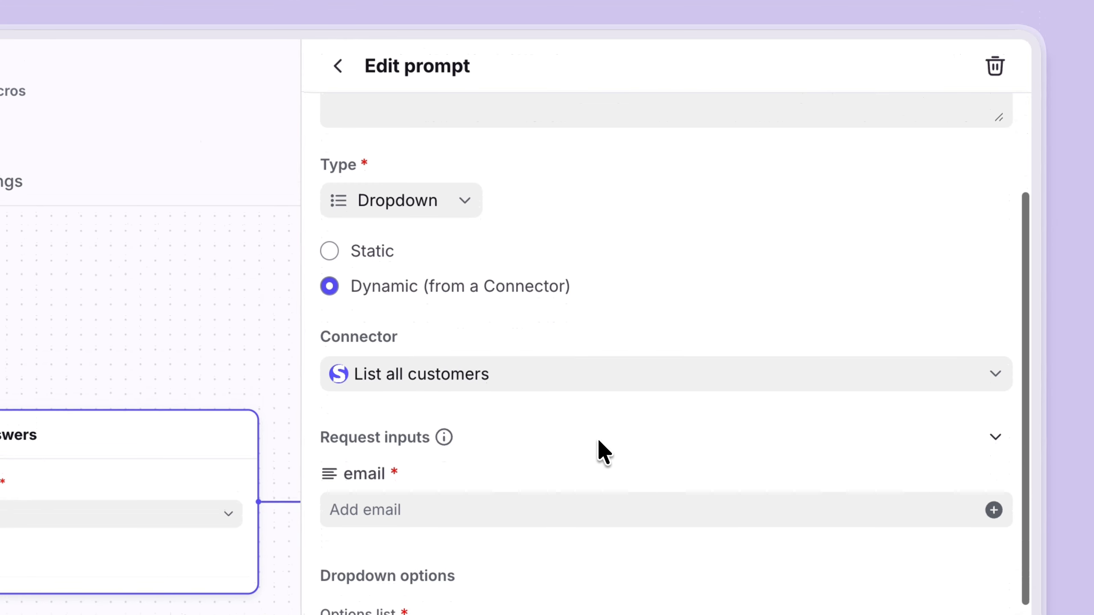
click(596, 437)
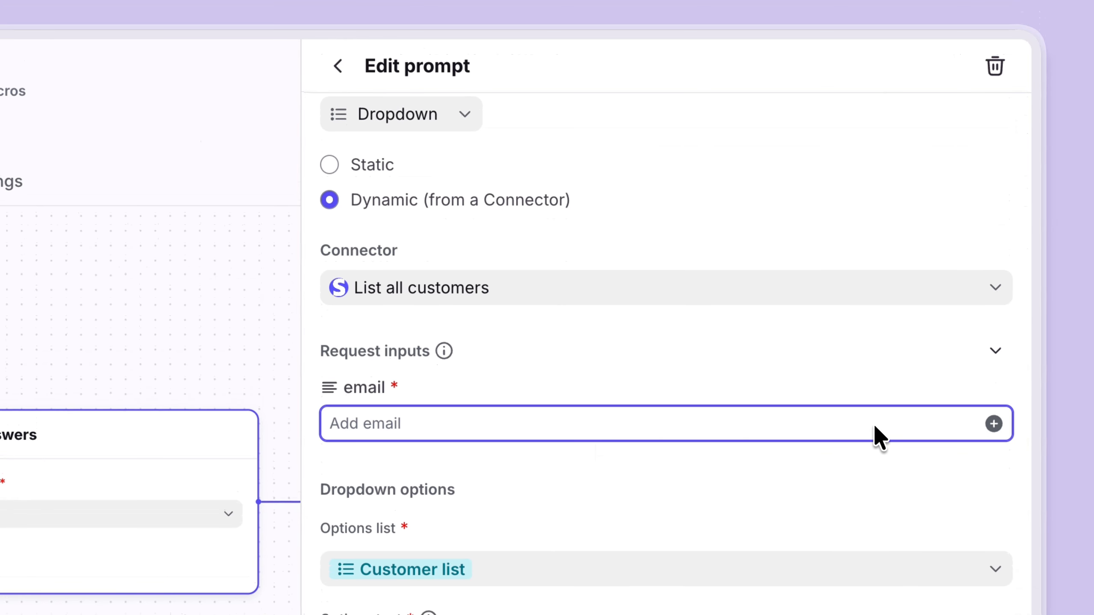
click(992, 424)
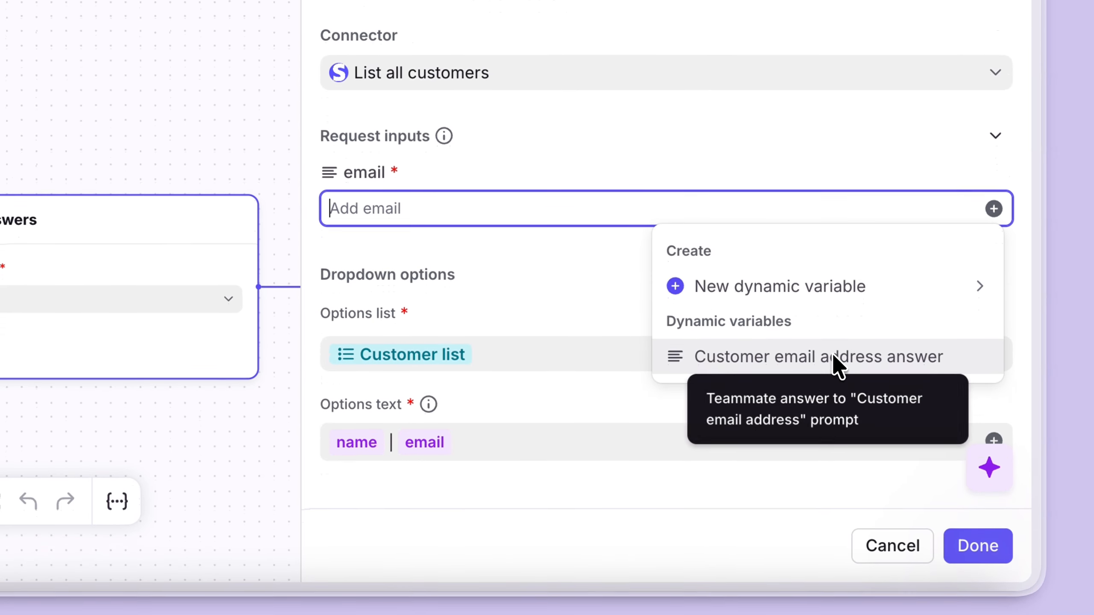
click(833, 571)
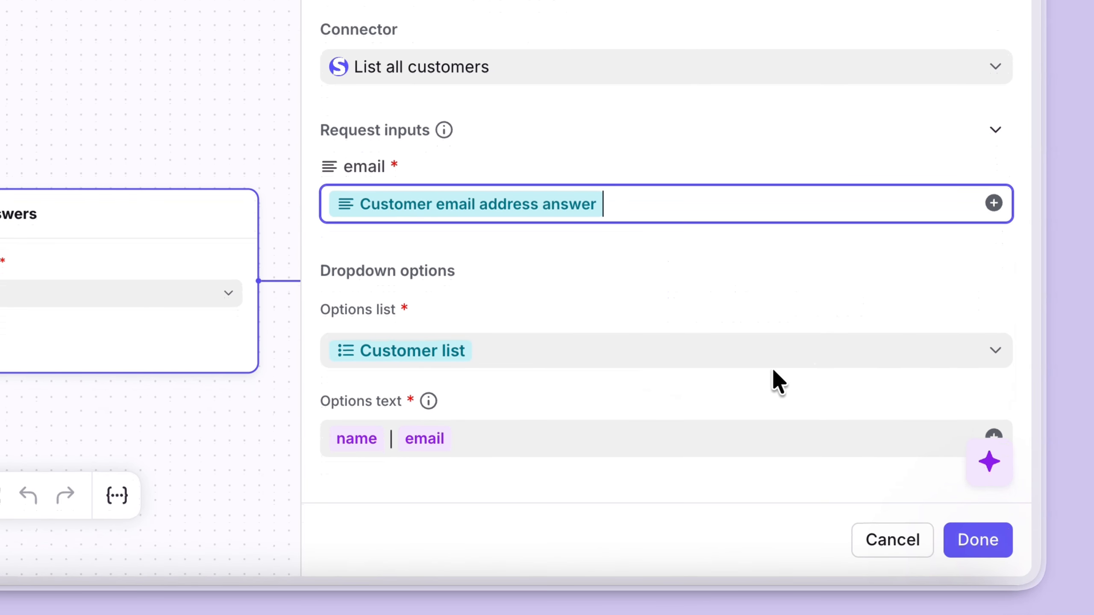
click(986, 541)
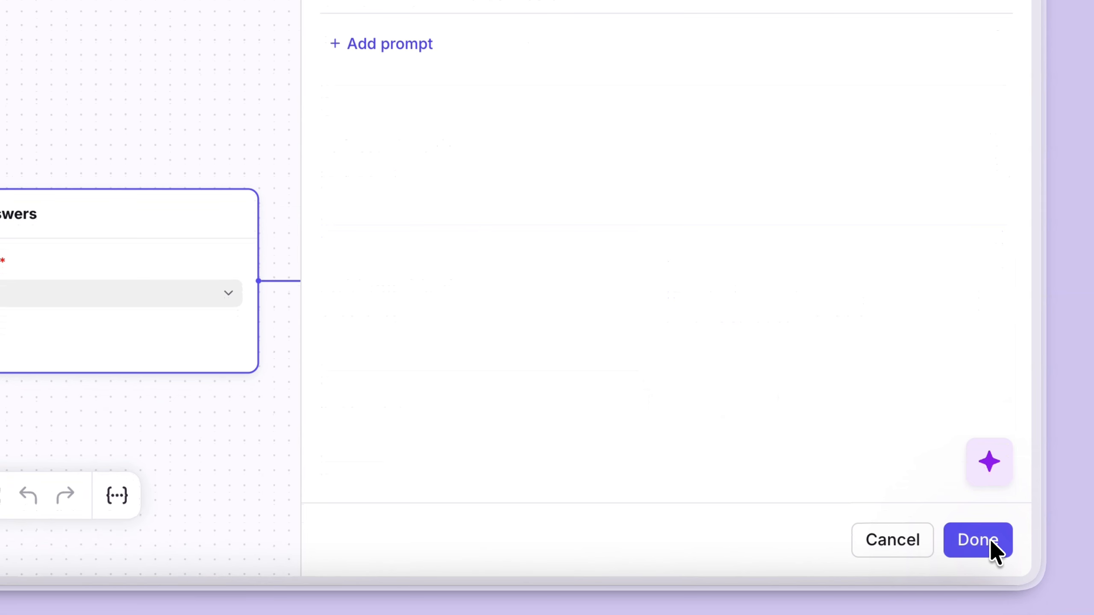
click(945, 534)
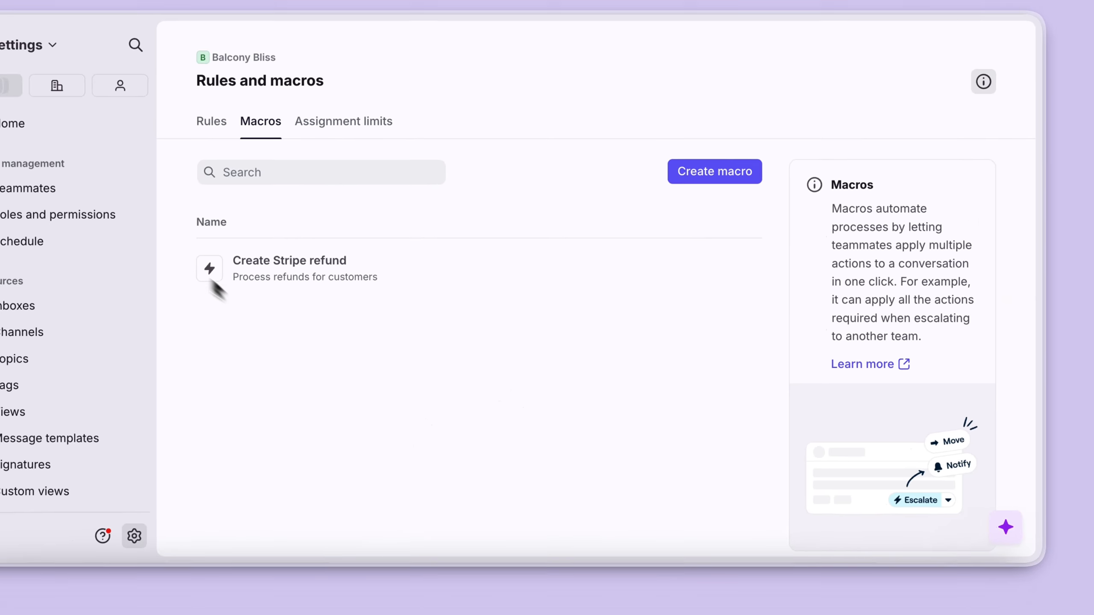
- Switch to the inbox and run Create Stripe refund on the refund conversation, entering the customer's e-mail and choosing the customer
click(110, 87)
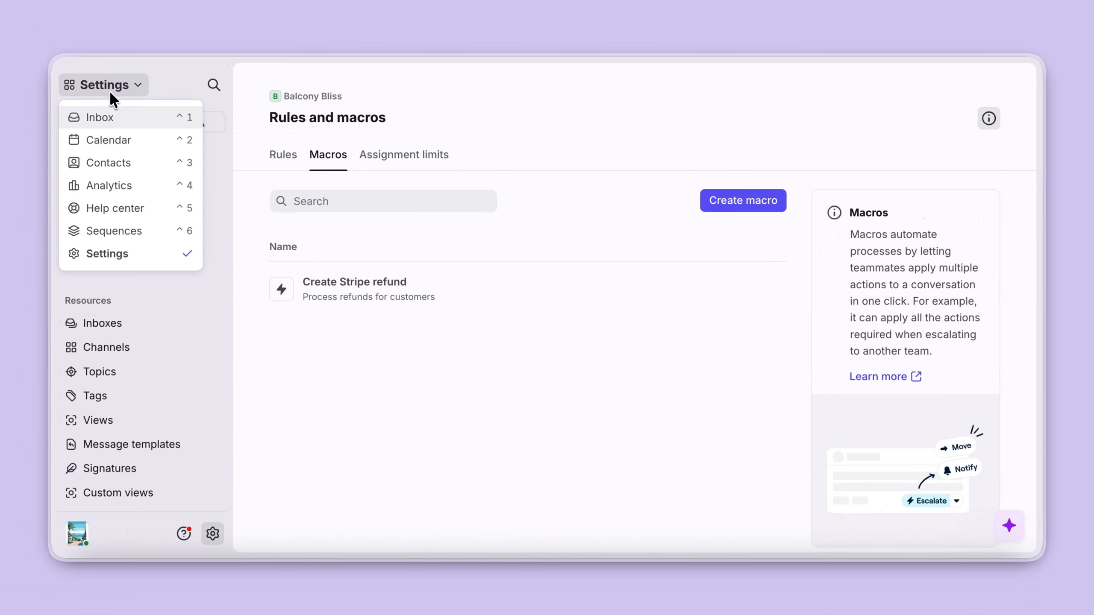
click(110, 114)
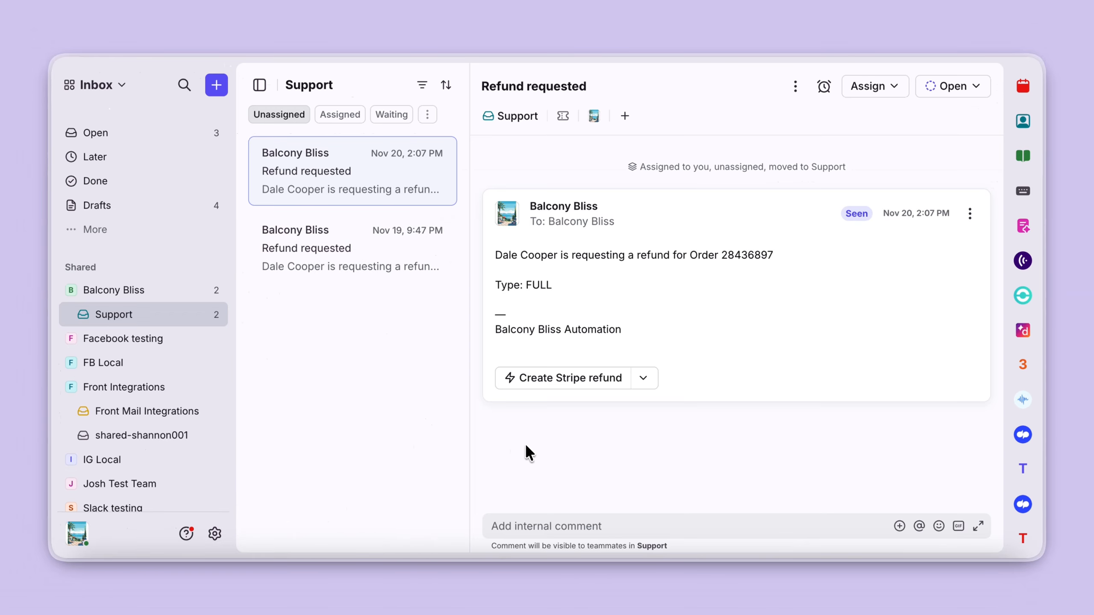
click(577, 377)
click(541, 319)
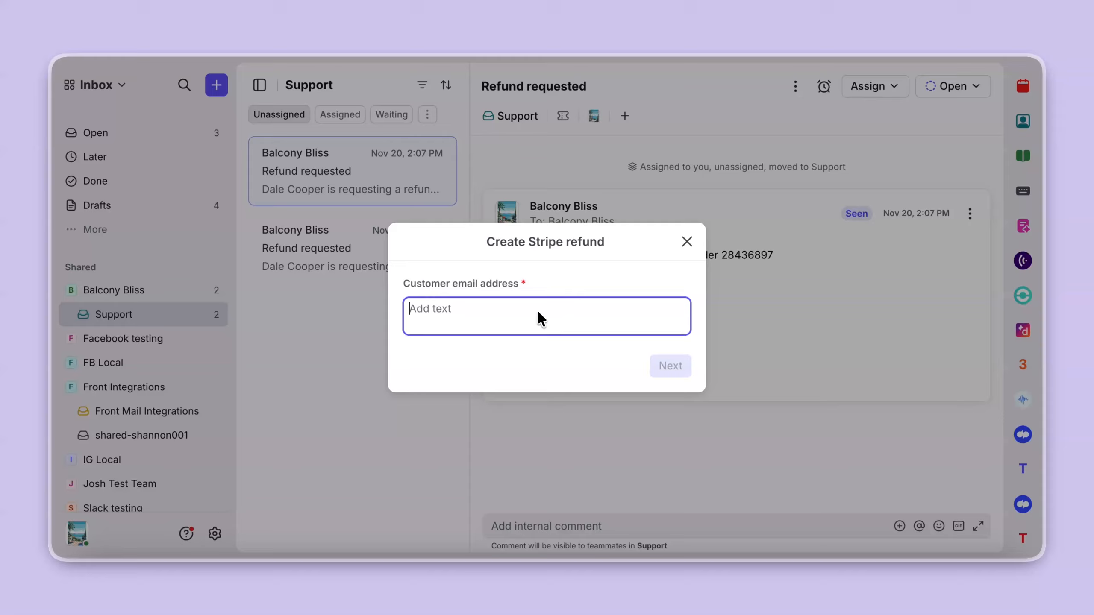
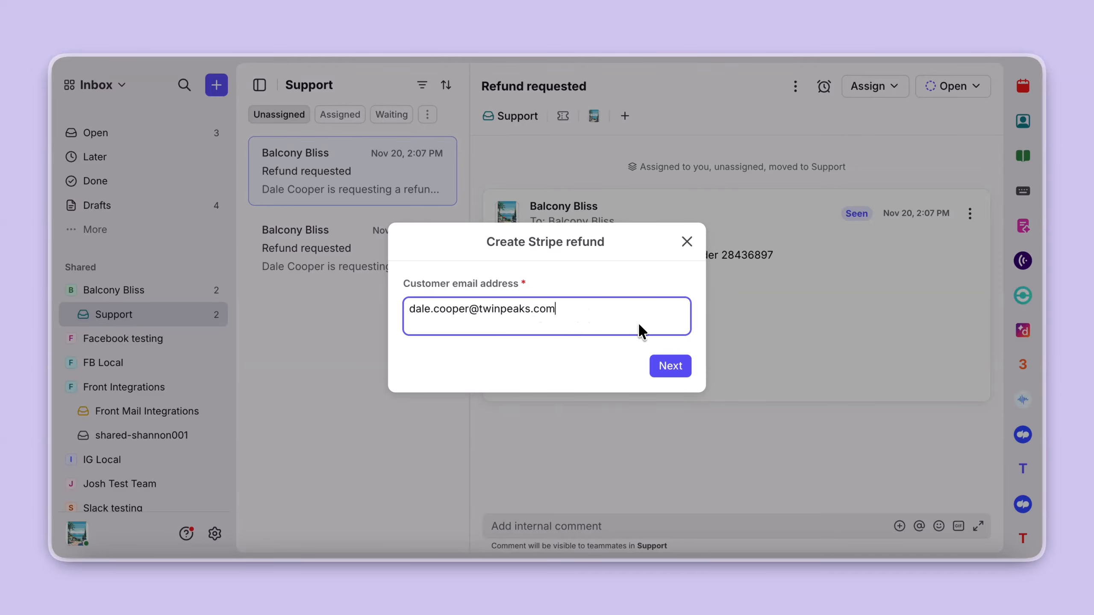
click(670, 366)
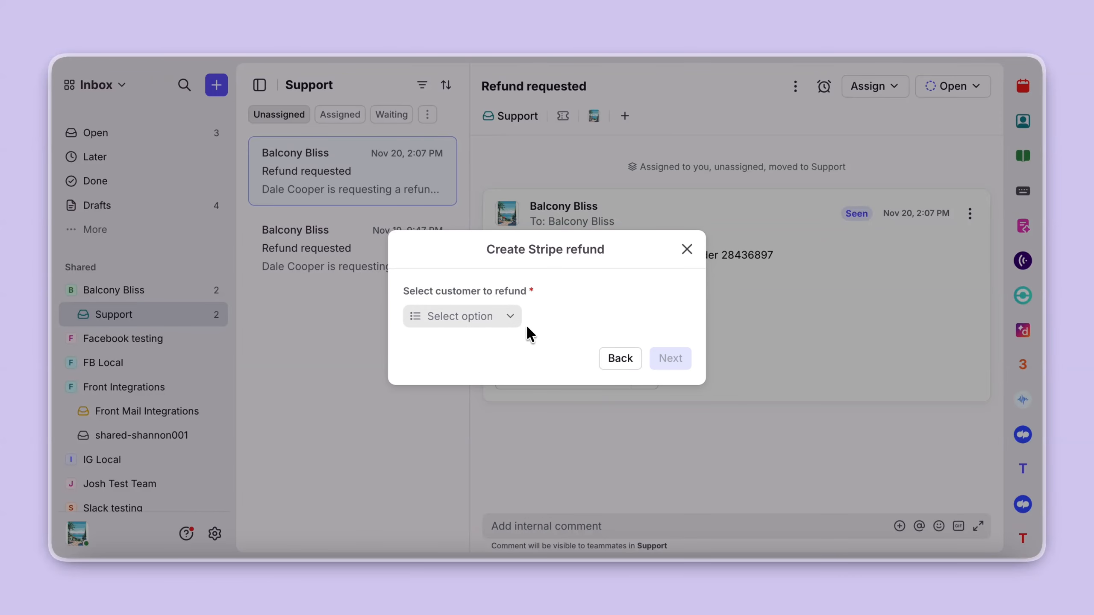
click(509, 321)
click(515, 349)
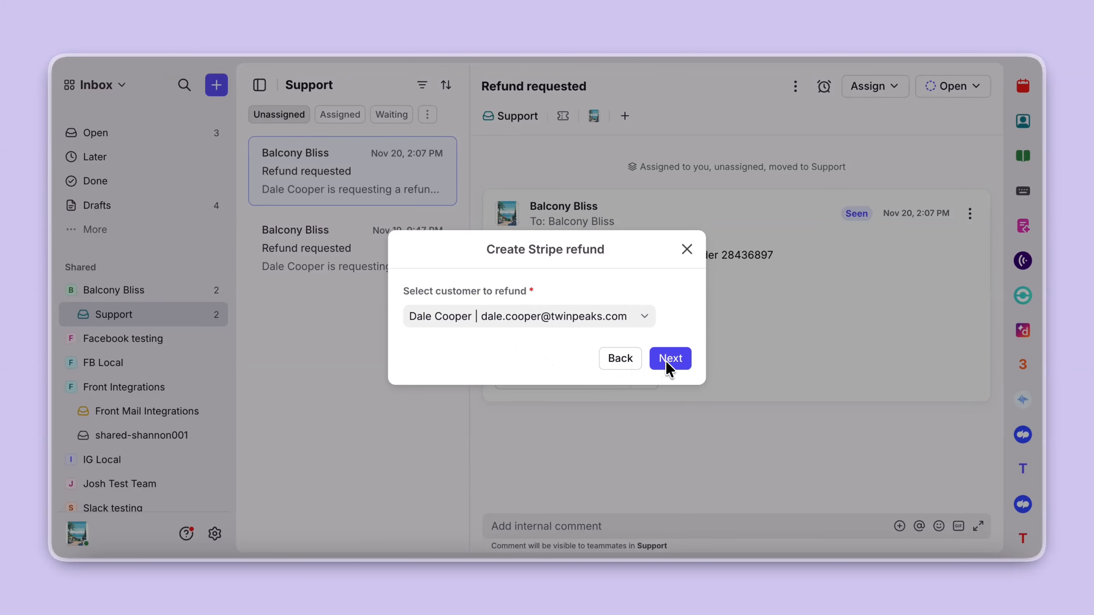
click(669, 367)
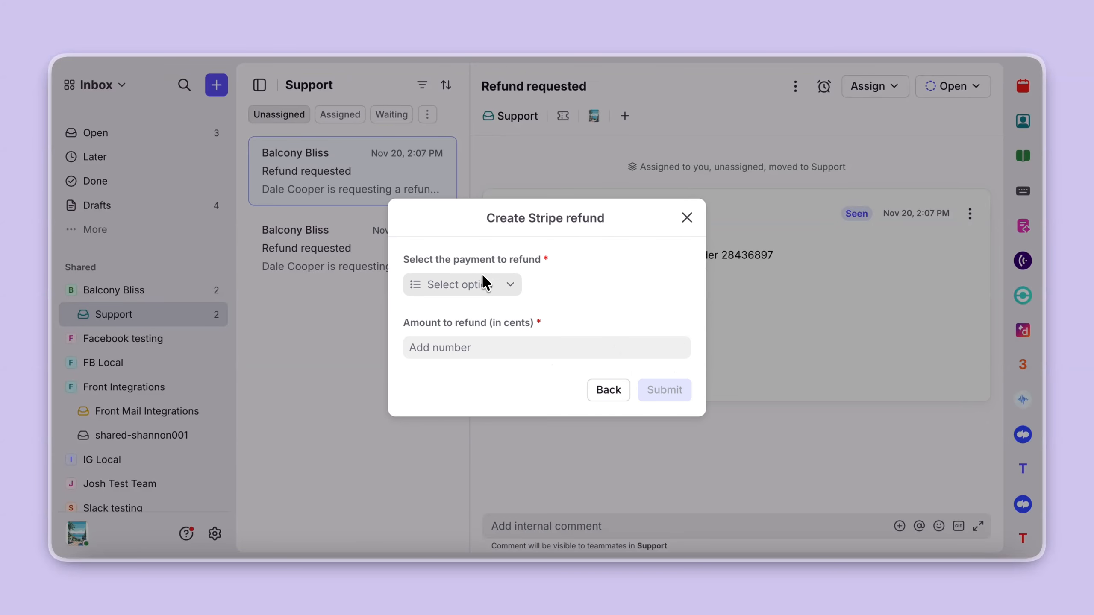
- Pick the 10000-cent payment, then close the refund dialog without submitting
click(509, 286)
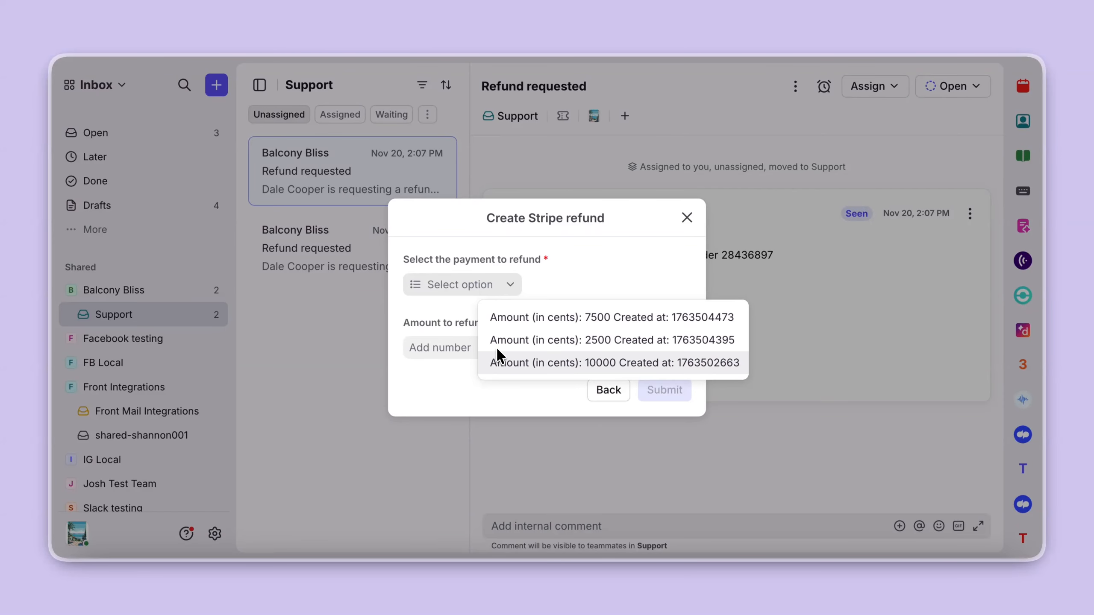
click(499, 362)
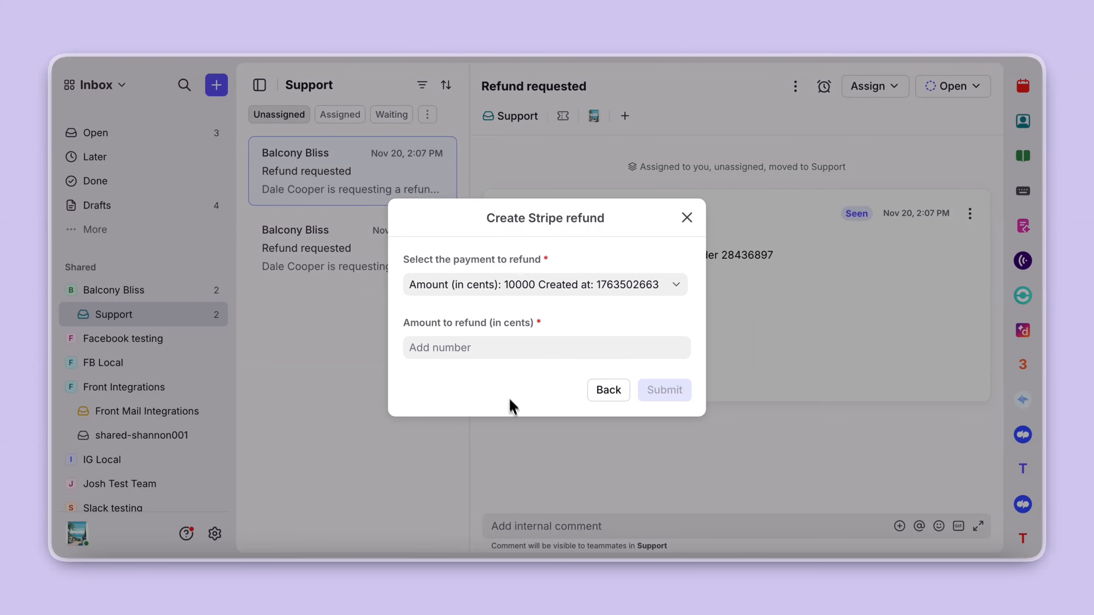
click(520, 350)
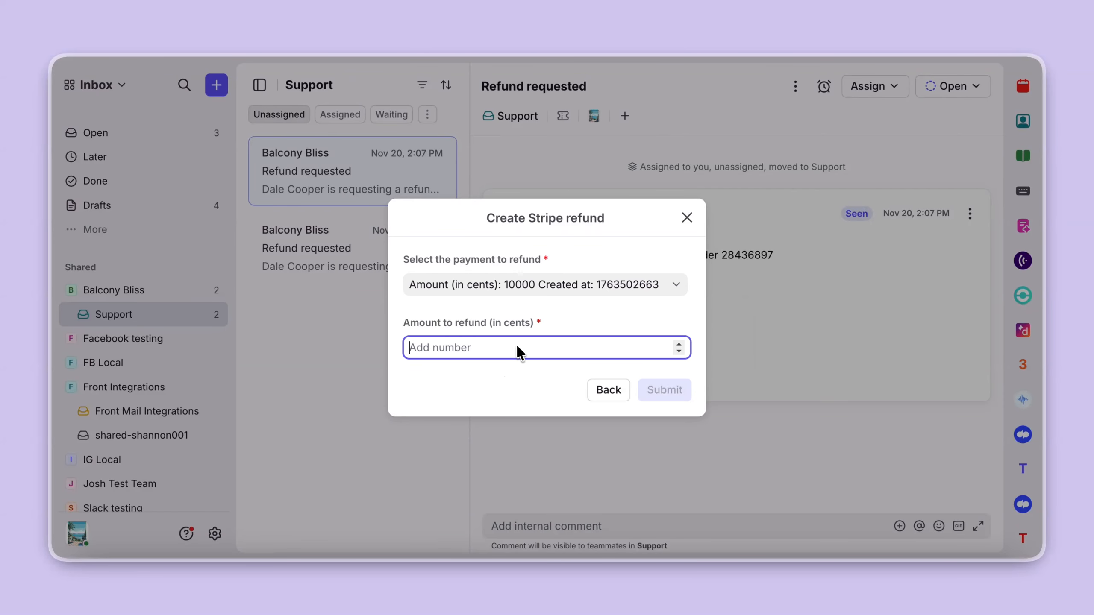
click(543, 527)
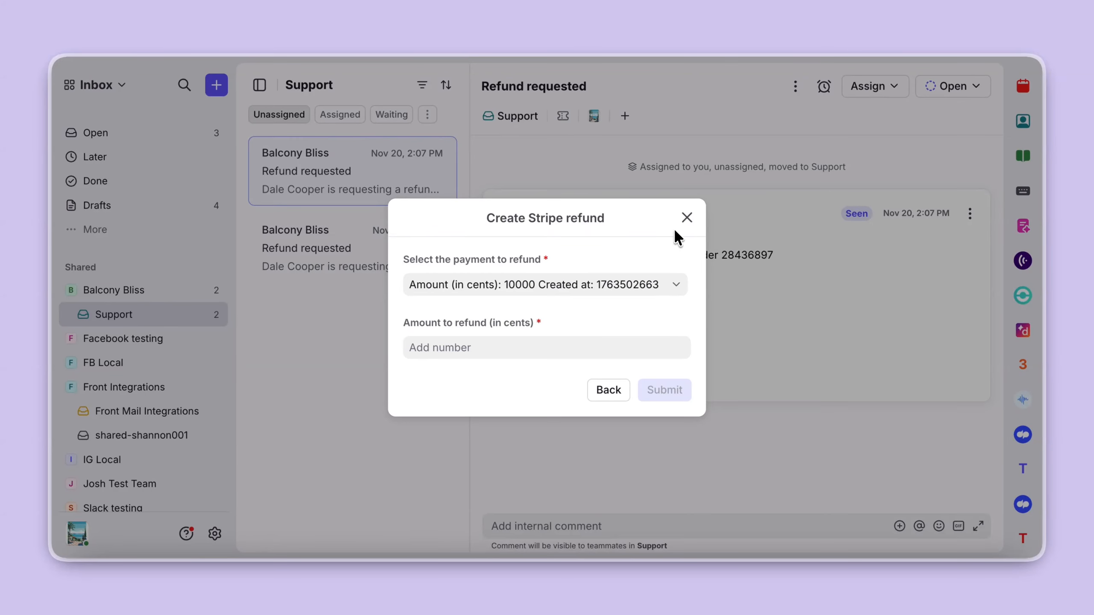
click(686, 218)
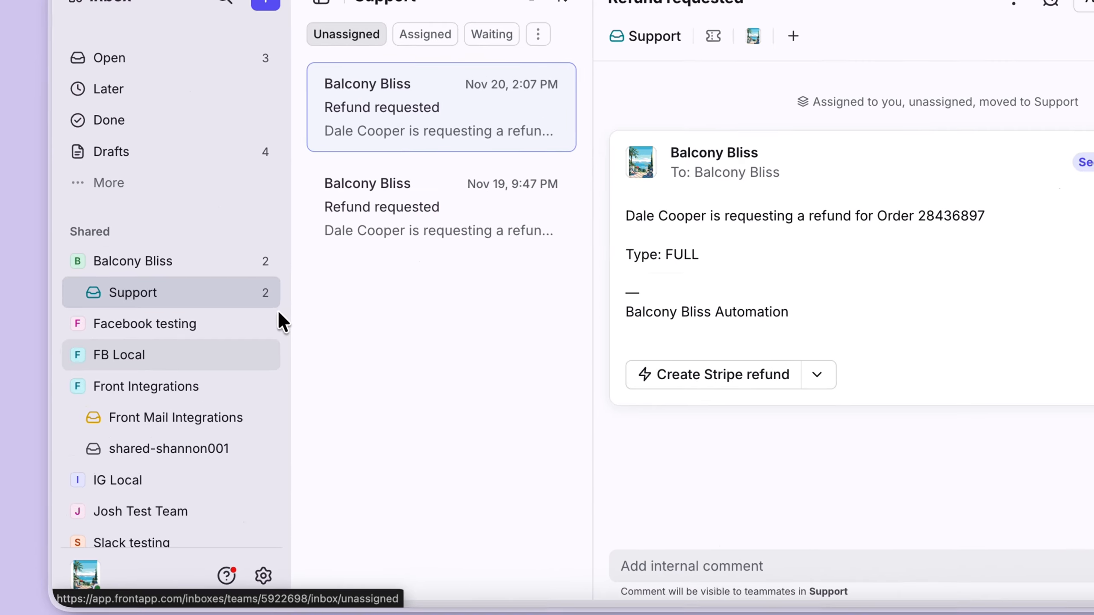
- Return to settings, reopen the Create Stripe refund macro and show its dynamic variables
click(263, 575)
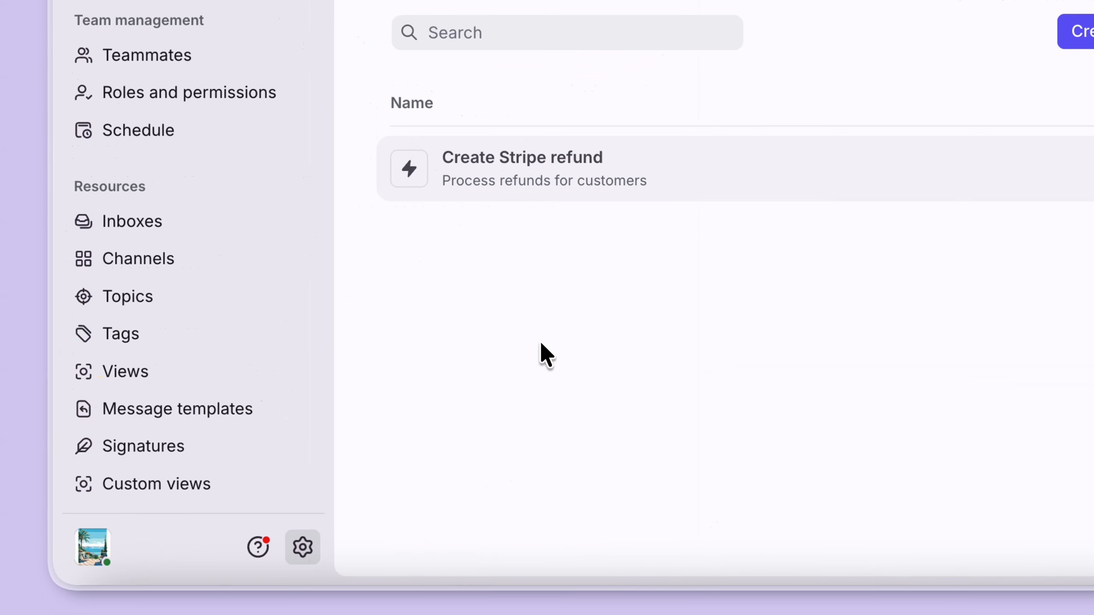
click(571, 174)
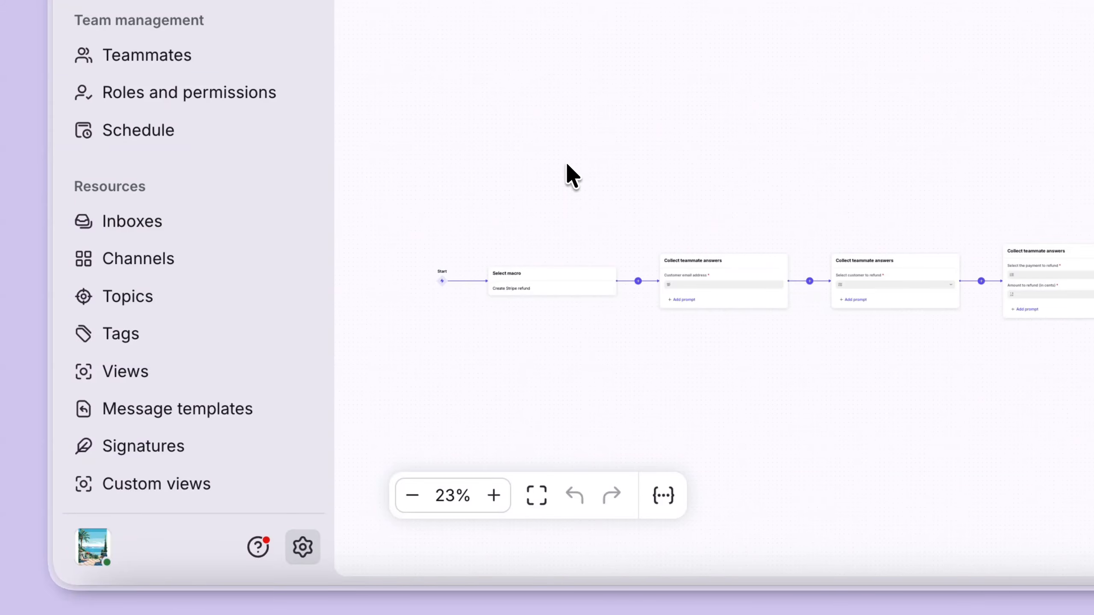
click(663, 496)
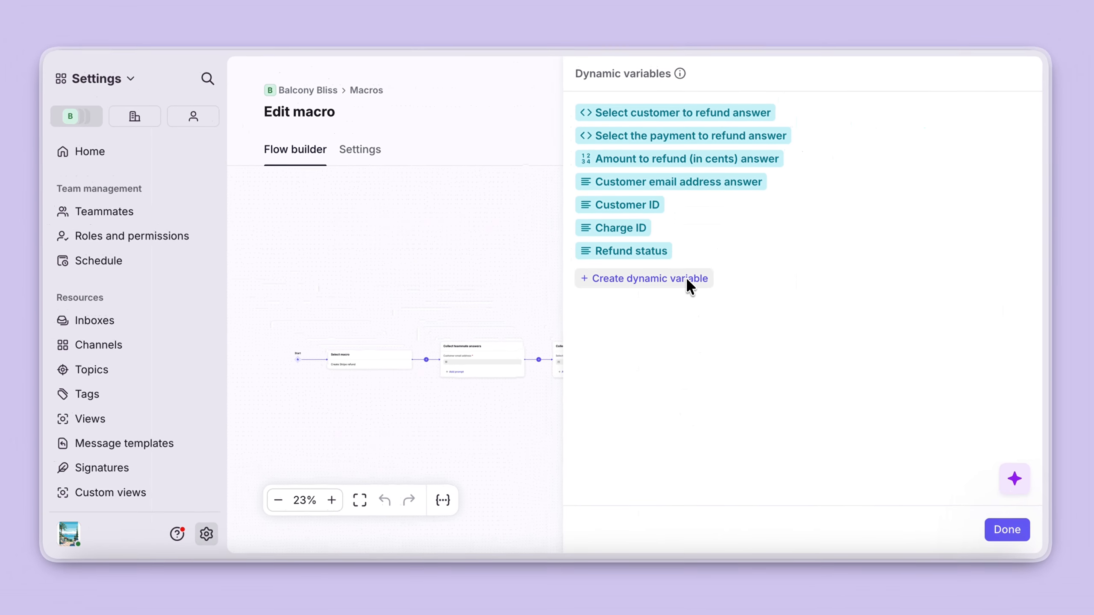
- Start a new dynamic variable that extracts the message sender's email
click(687, 280)
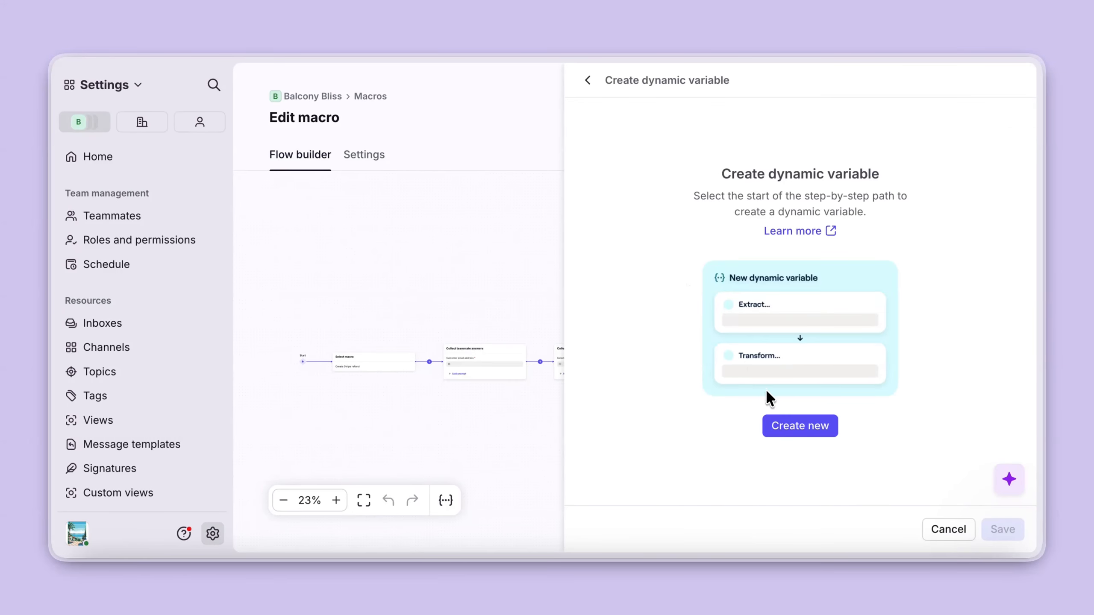
click(788, 424)
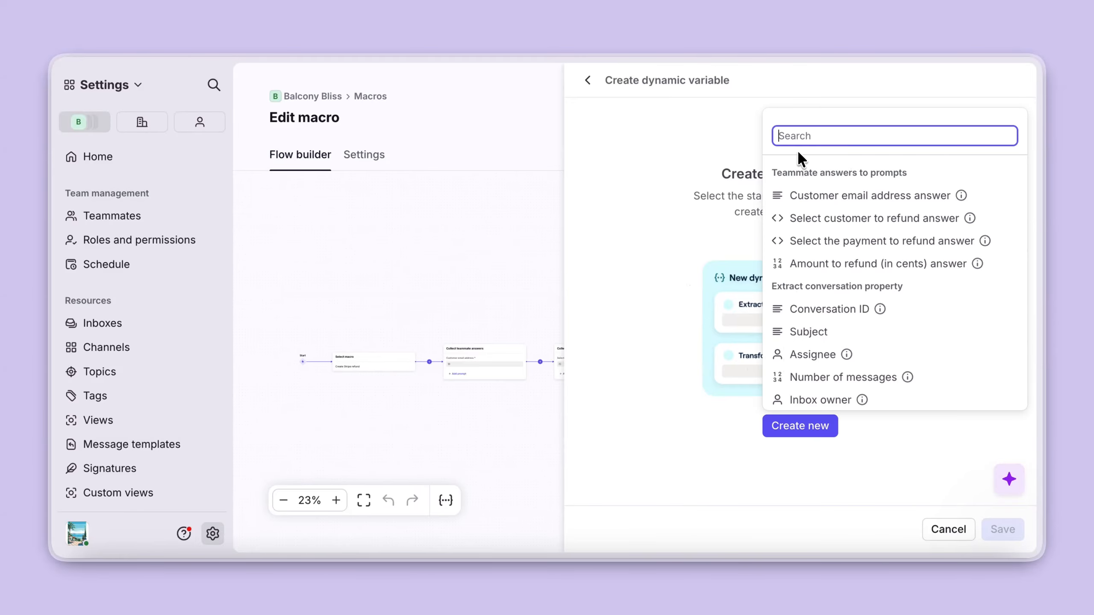
text(se)
text(nder)
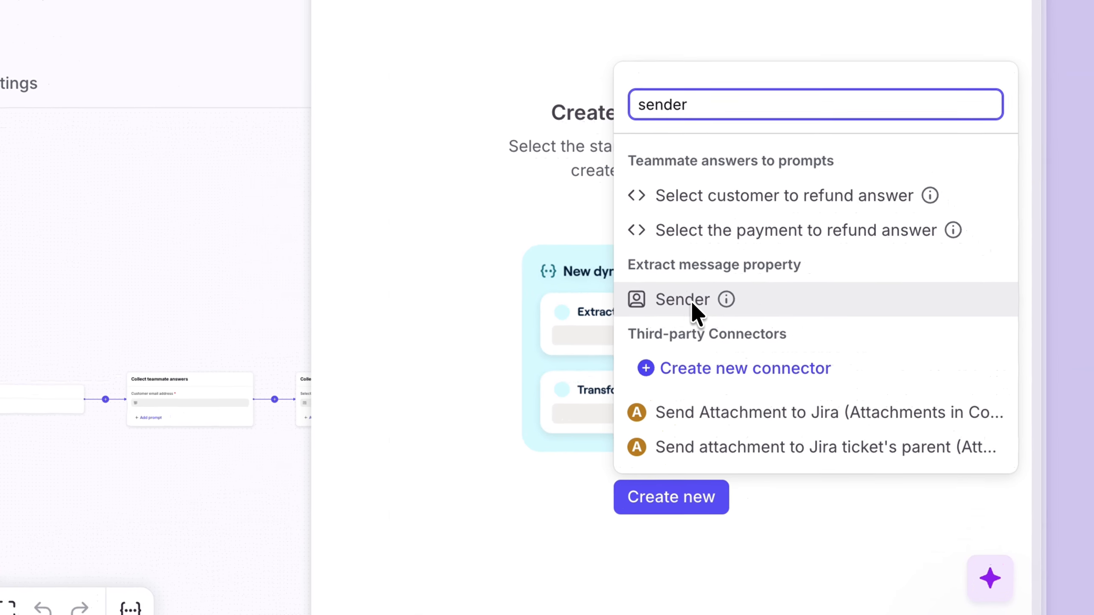
click(814, 300)
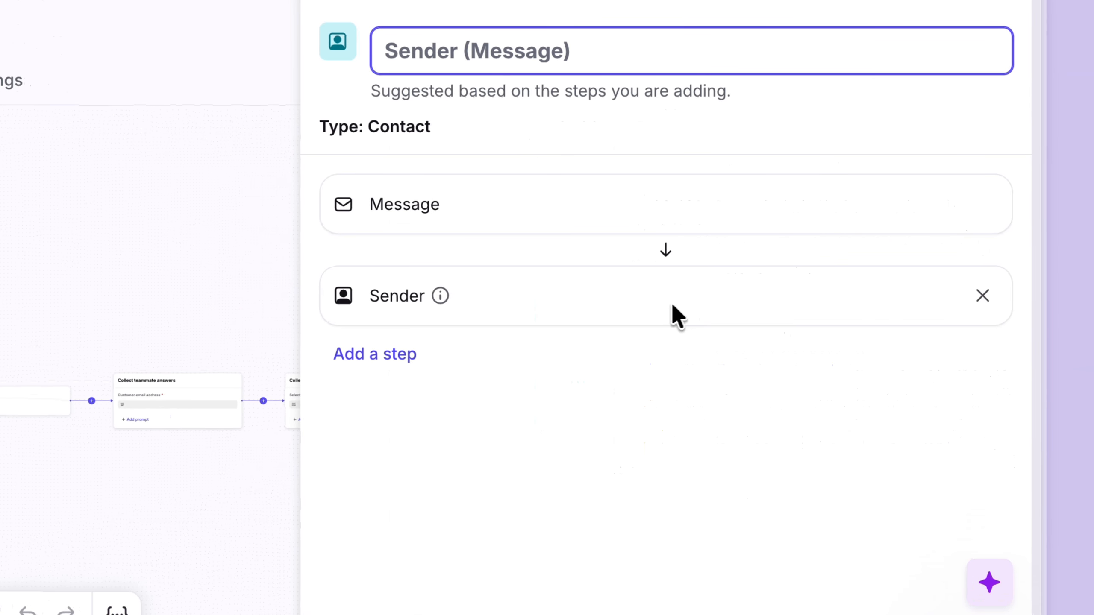
click(391, 345)
click(391, 349)
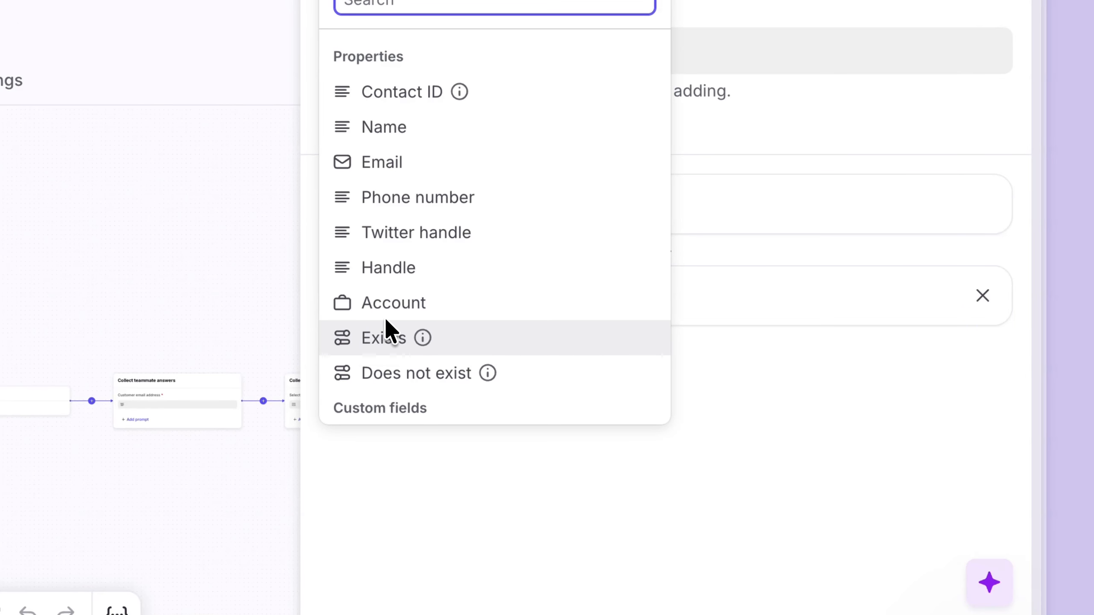
click(374, 173)
- Name the variable Sender email address, save it and close the dynamic variables list
click(436, 151)
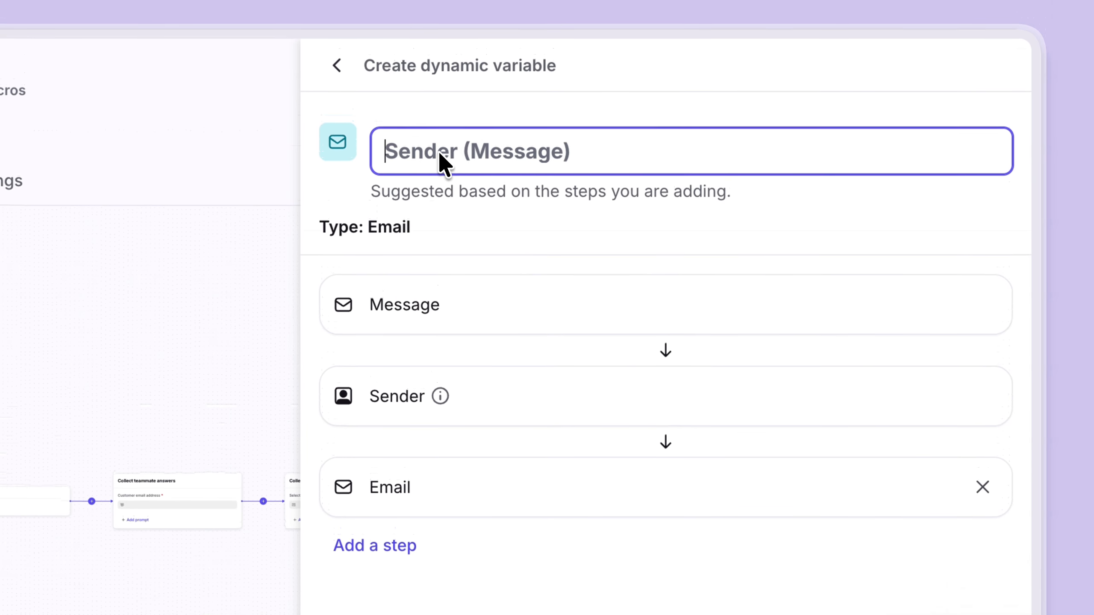
text(Sender email a)
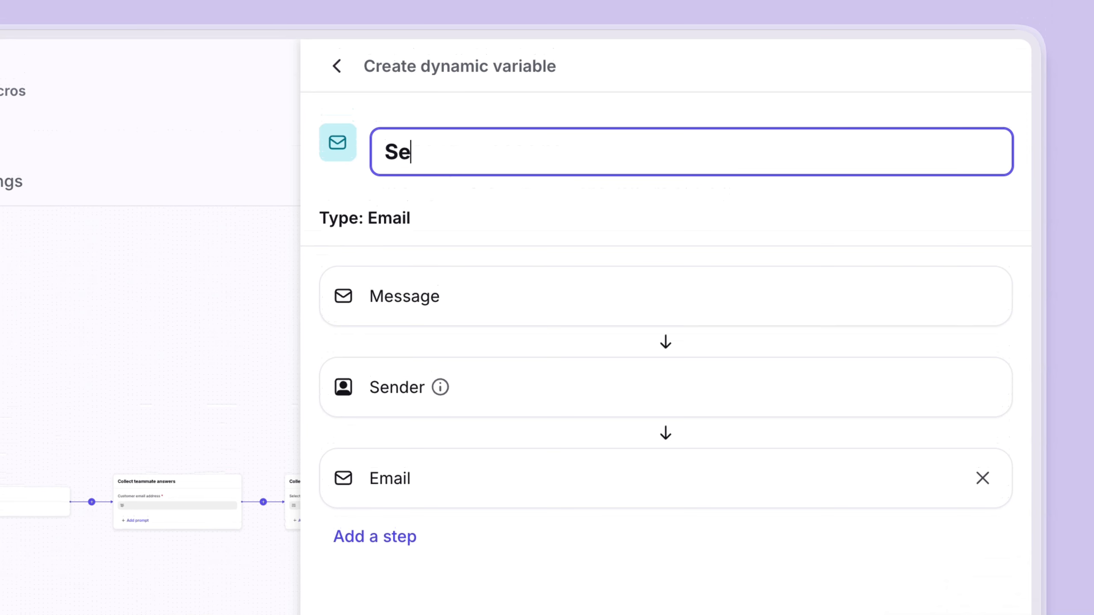
text(ddress)
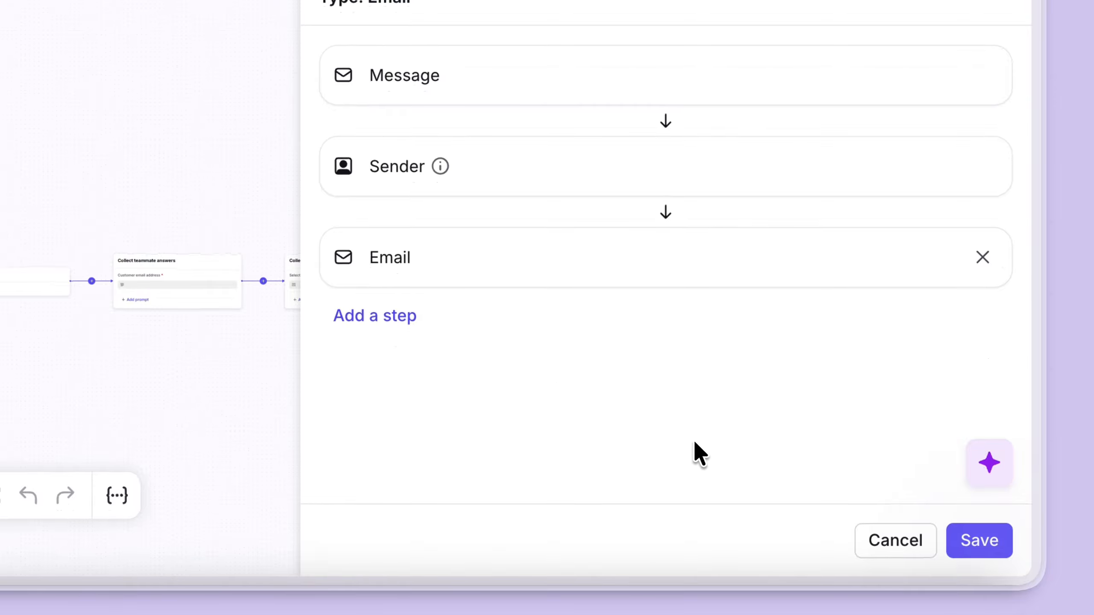
click(970, 538)
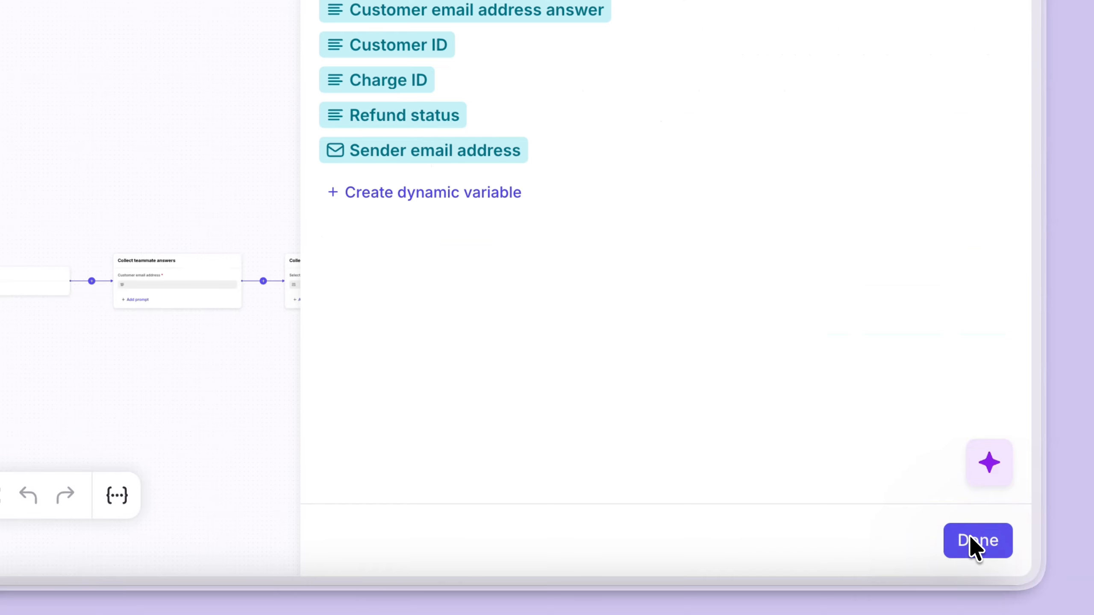
click(971, 539)
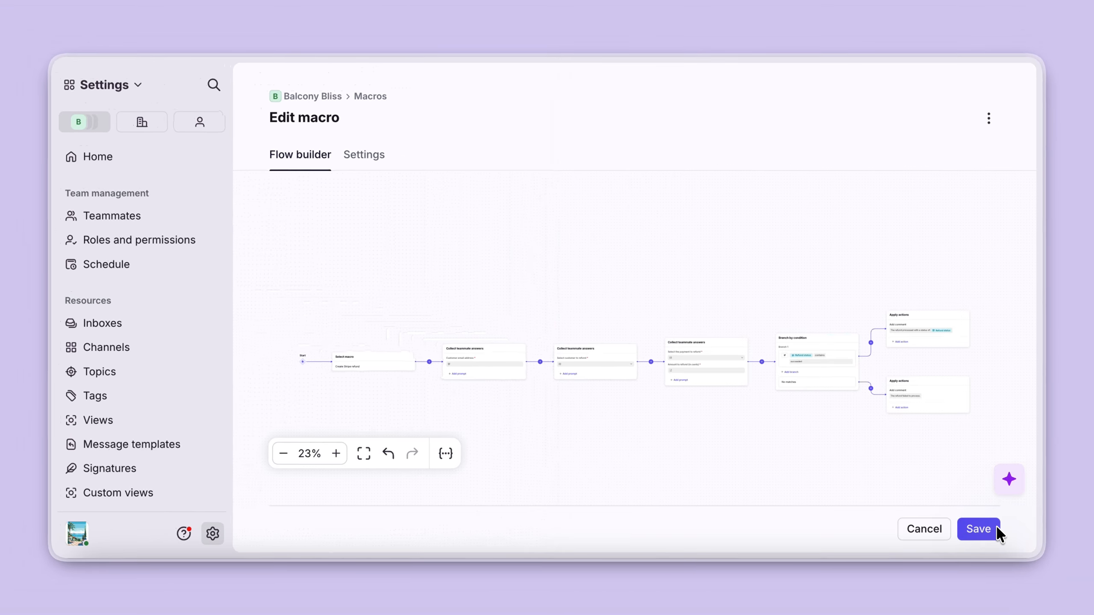
- Replace the Select customer to refund prompt's email request input with the Sender email address variable
click(590, 361)
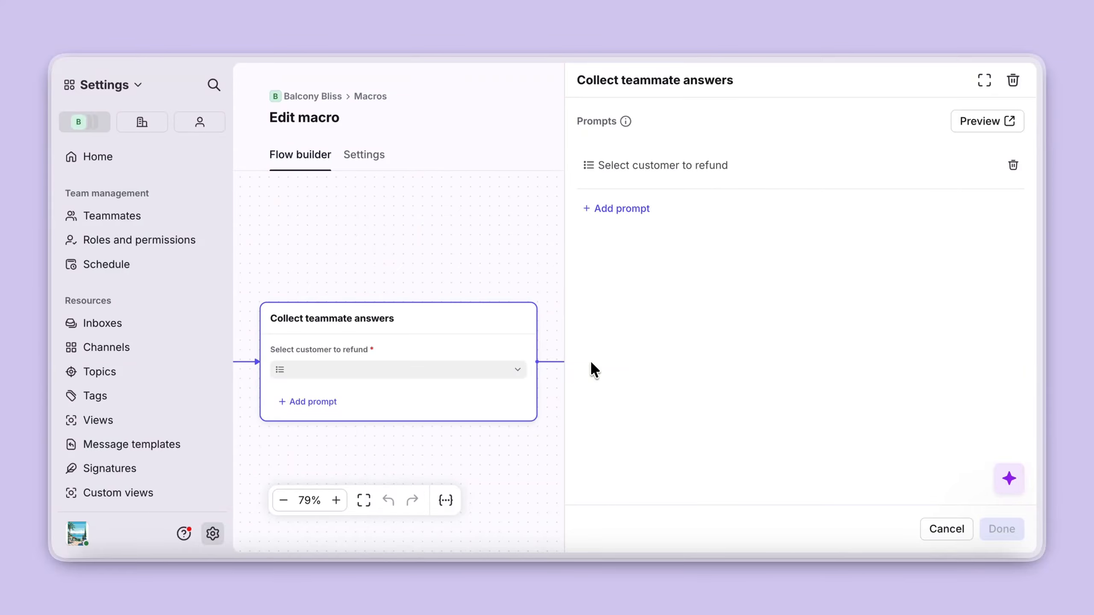
click(661, 165)
scroll(734, 367, down, 3)
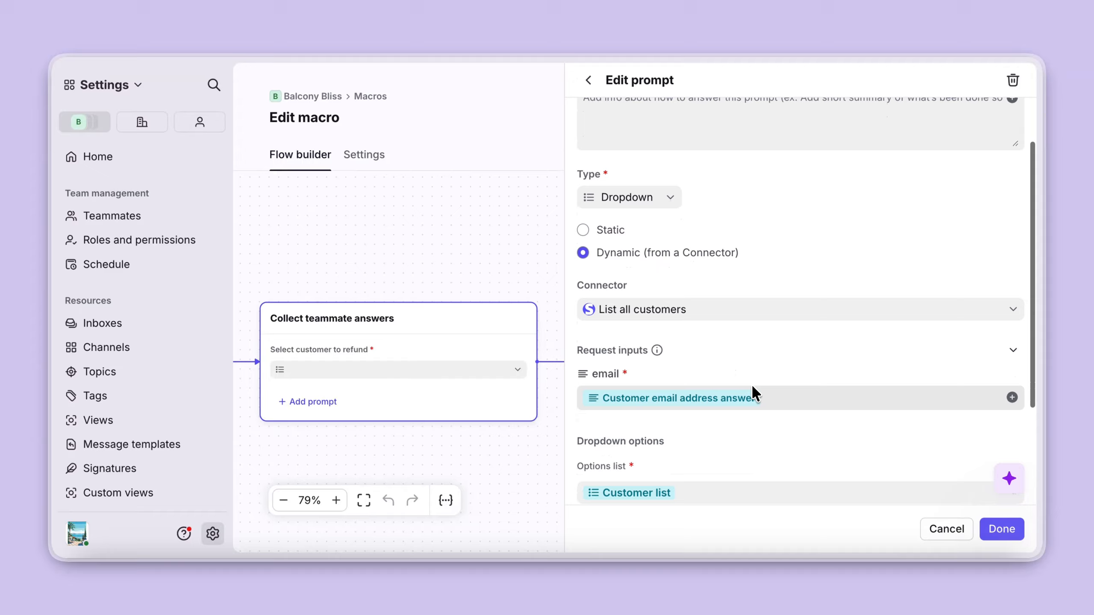
click(770, 395)
key(BackSpace)
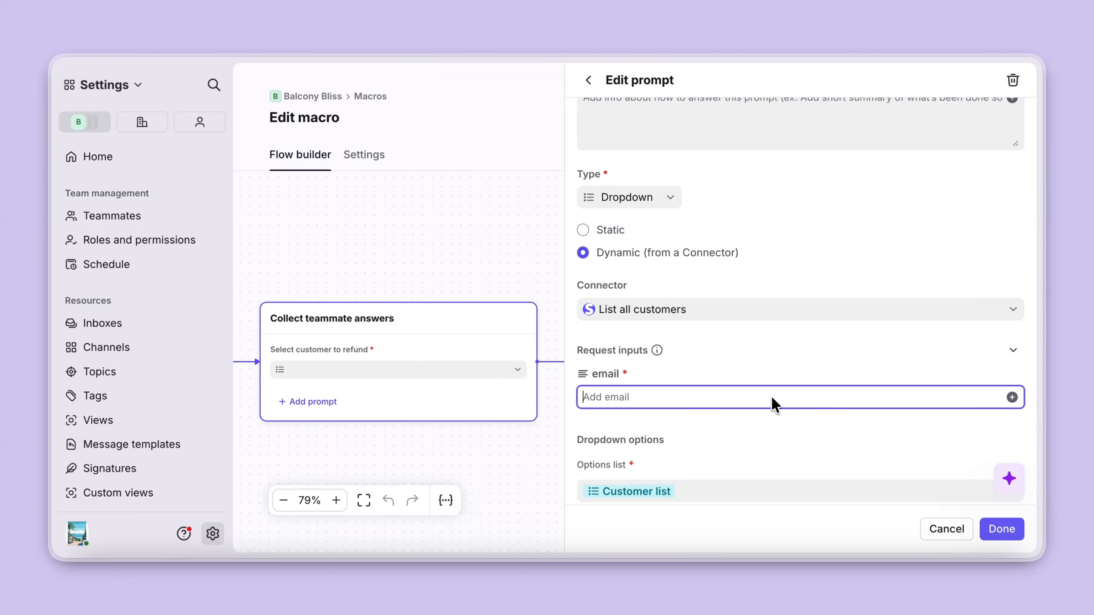
click(1009, 394)
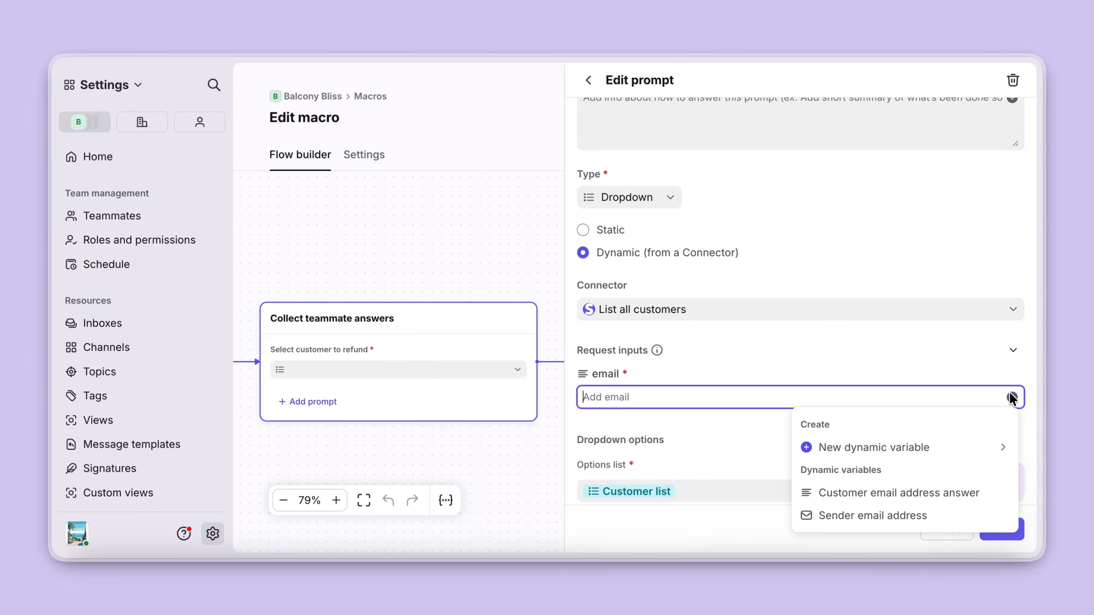
click(920, 514)
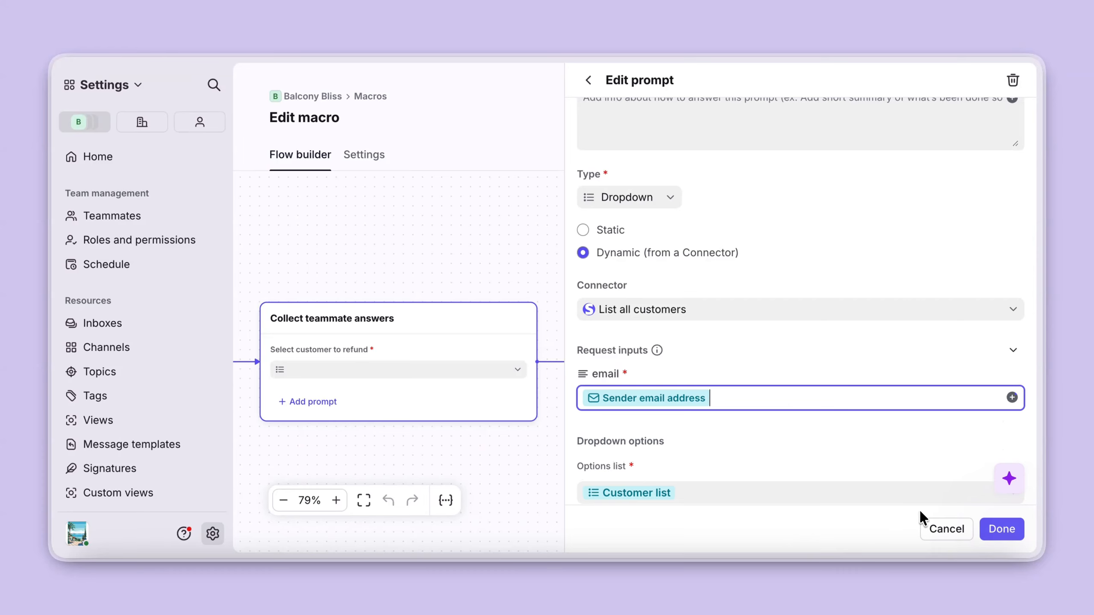
click(1000, 528)
click(999, 529)
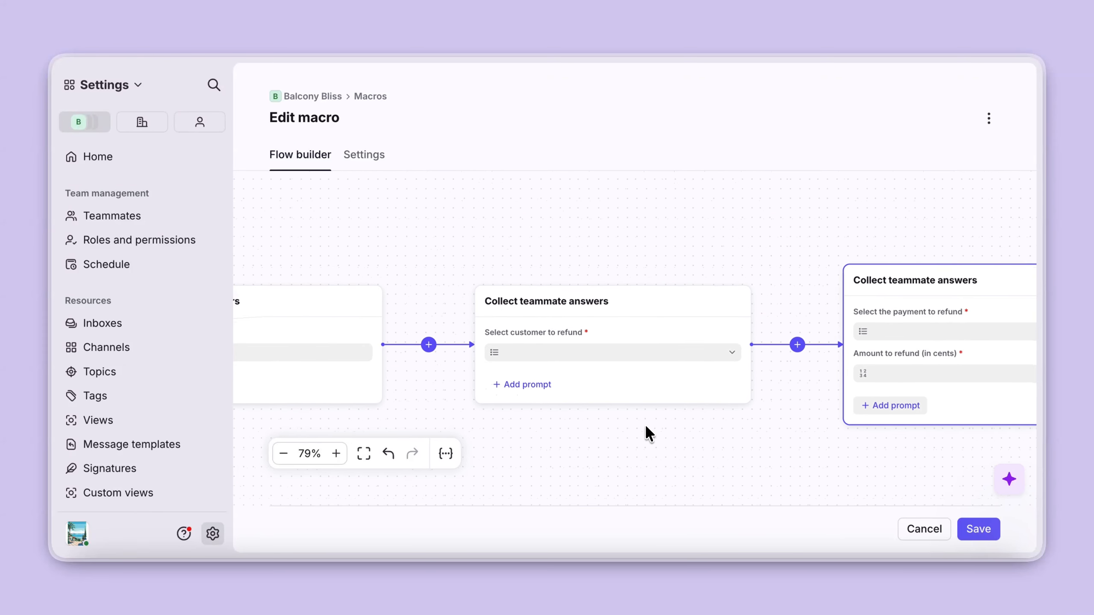
- Delete a Collect teammate answers step and its prompts from the macro flow
click(690, 357)
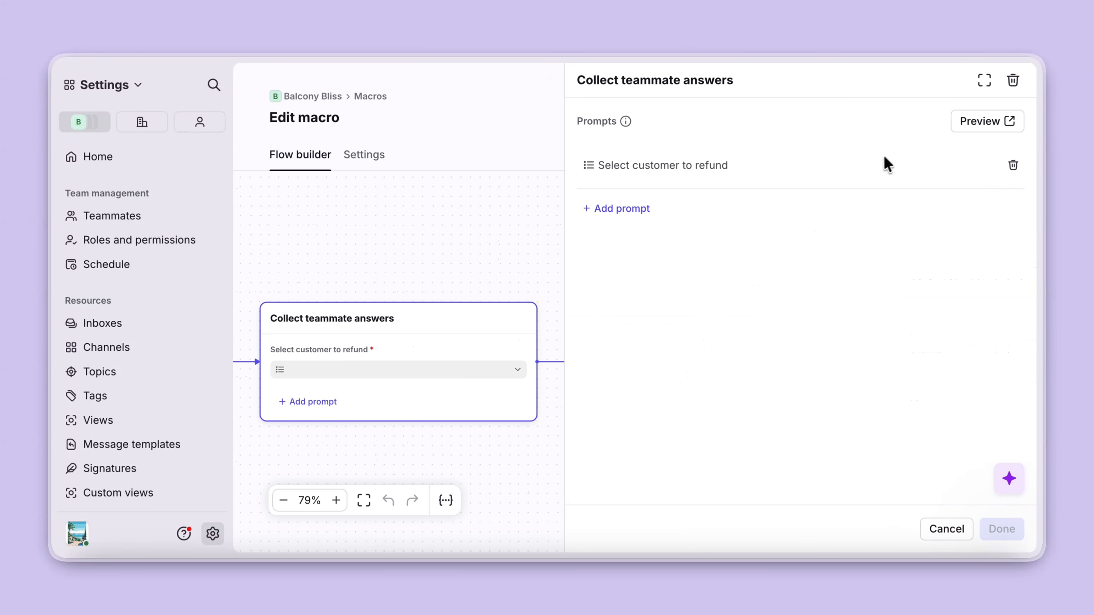
click(1010, 80)
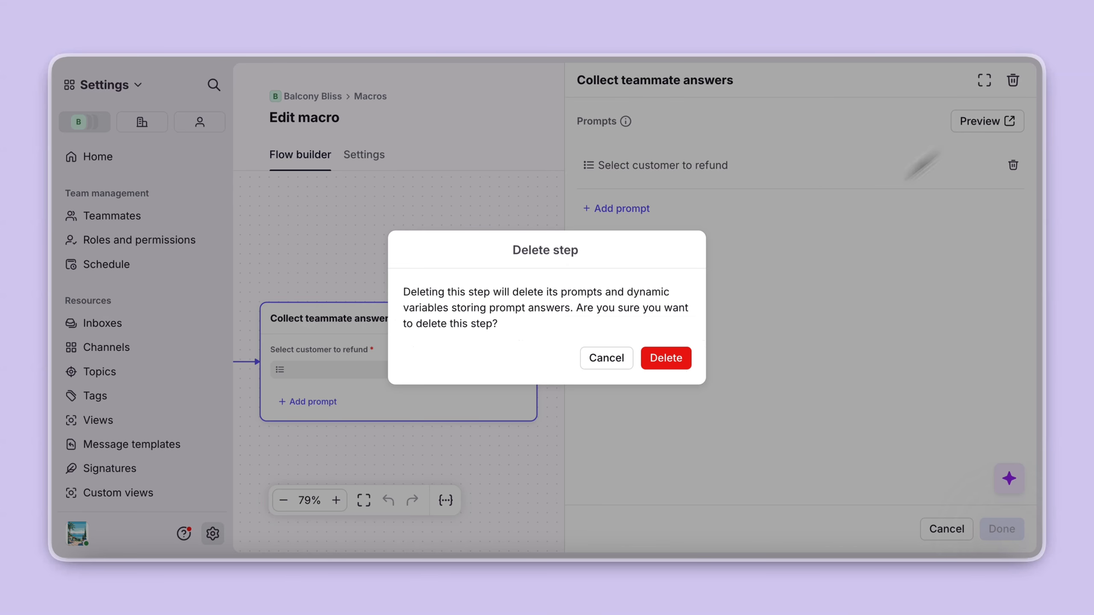
click(671, 353)
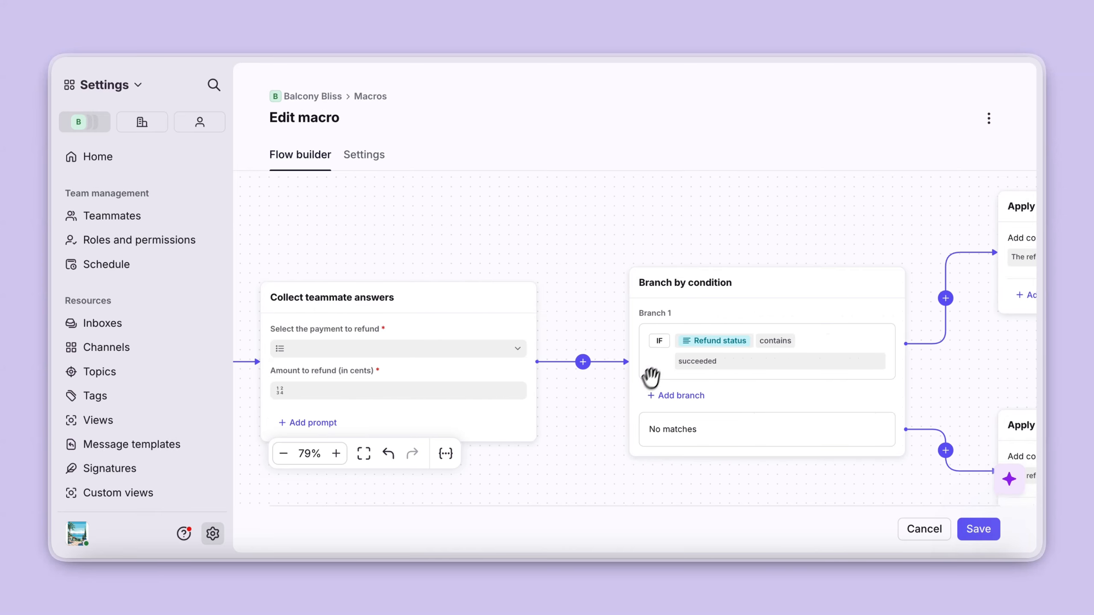